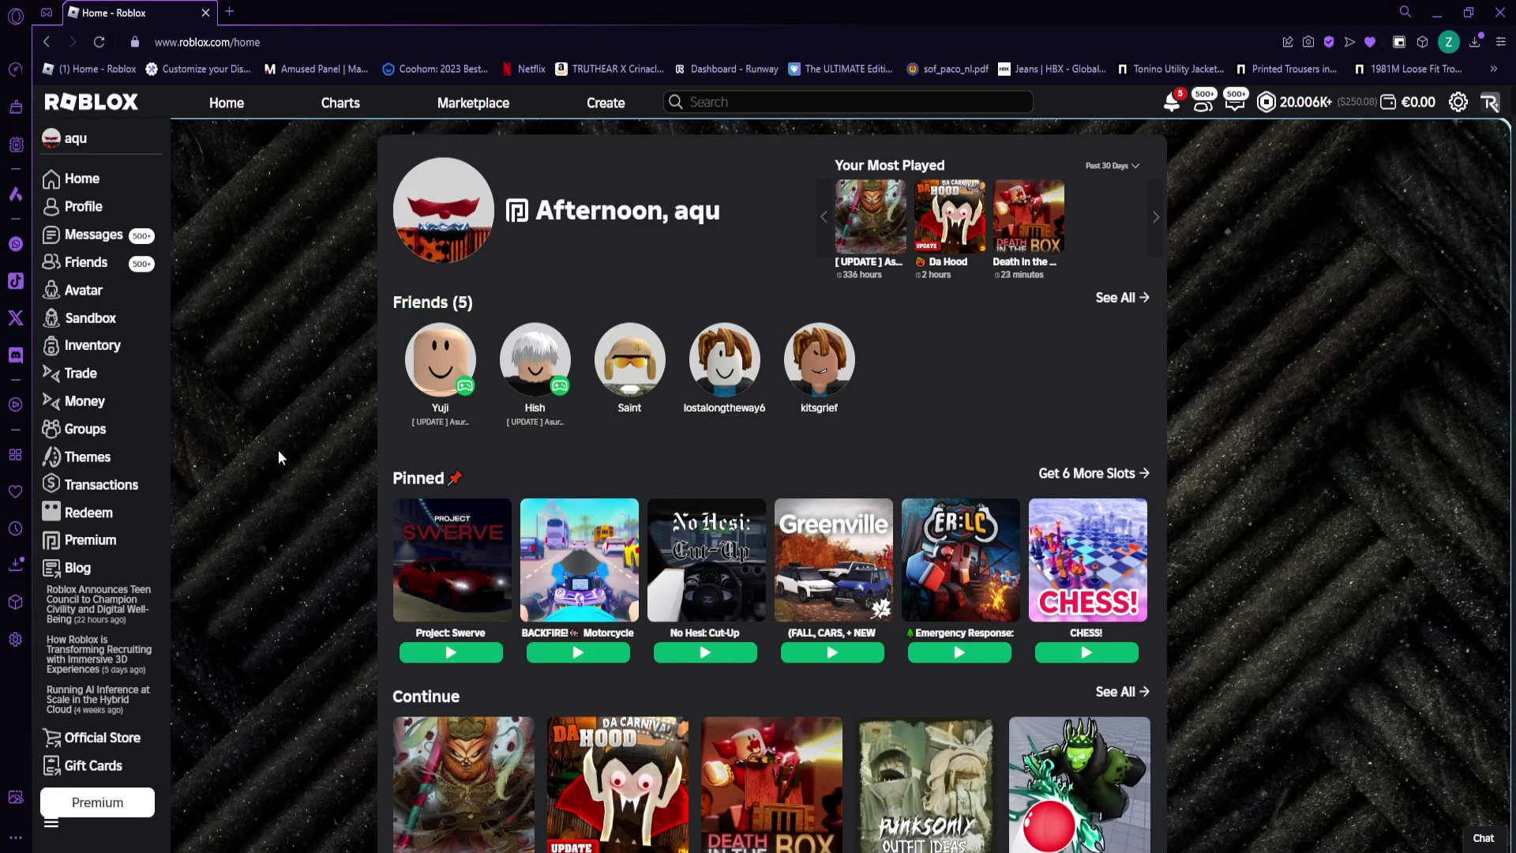
Join the first online friend's Asura game and look through the character's skill inventory, closing it again
mouse_move(440, 360)
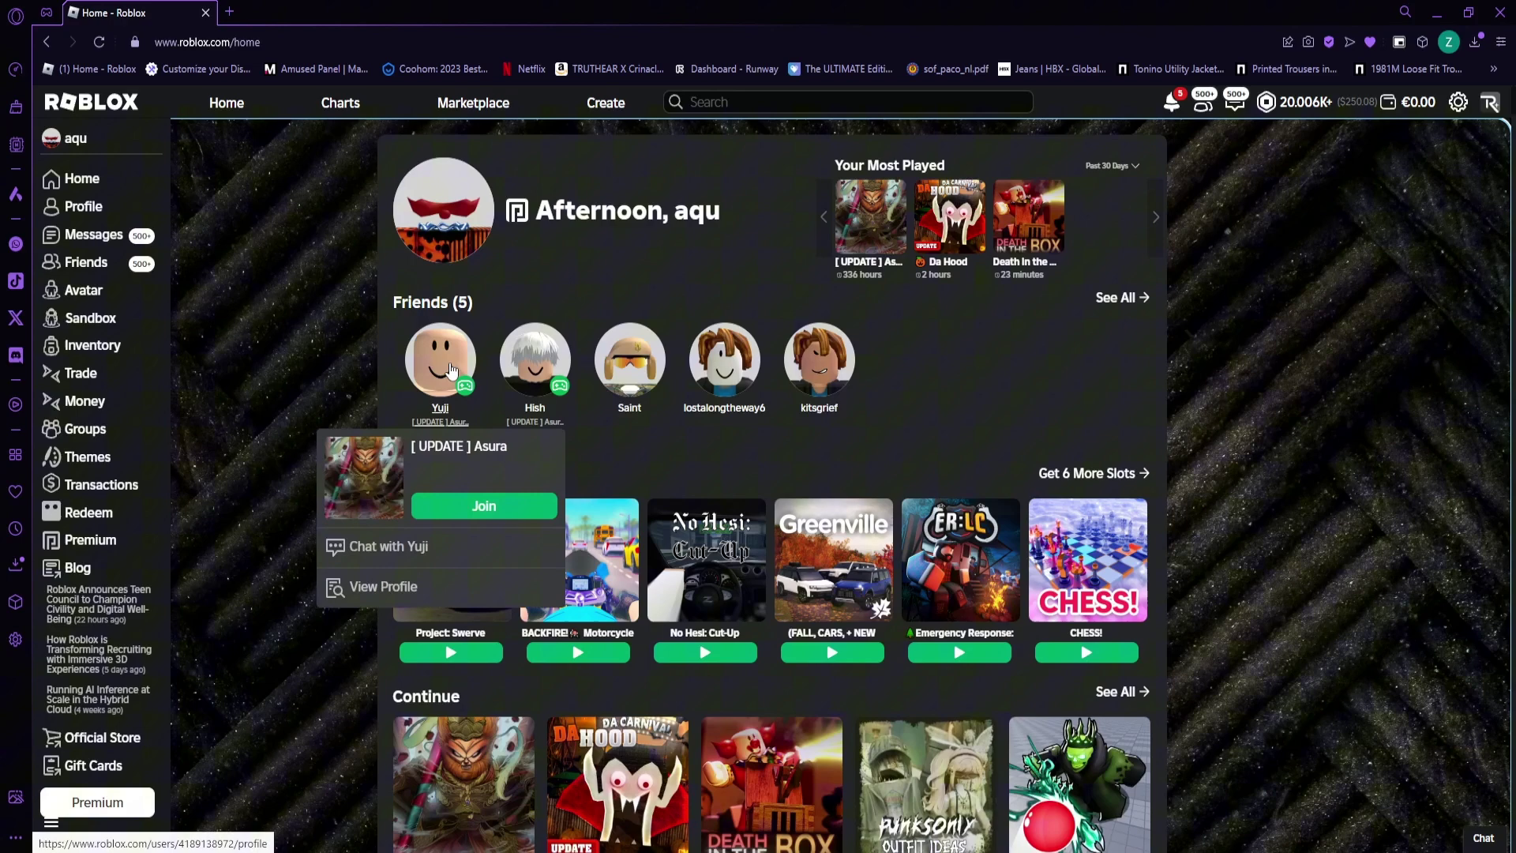
click(440, 504)
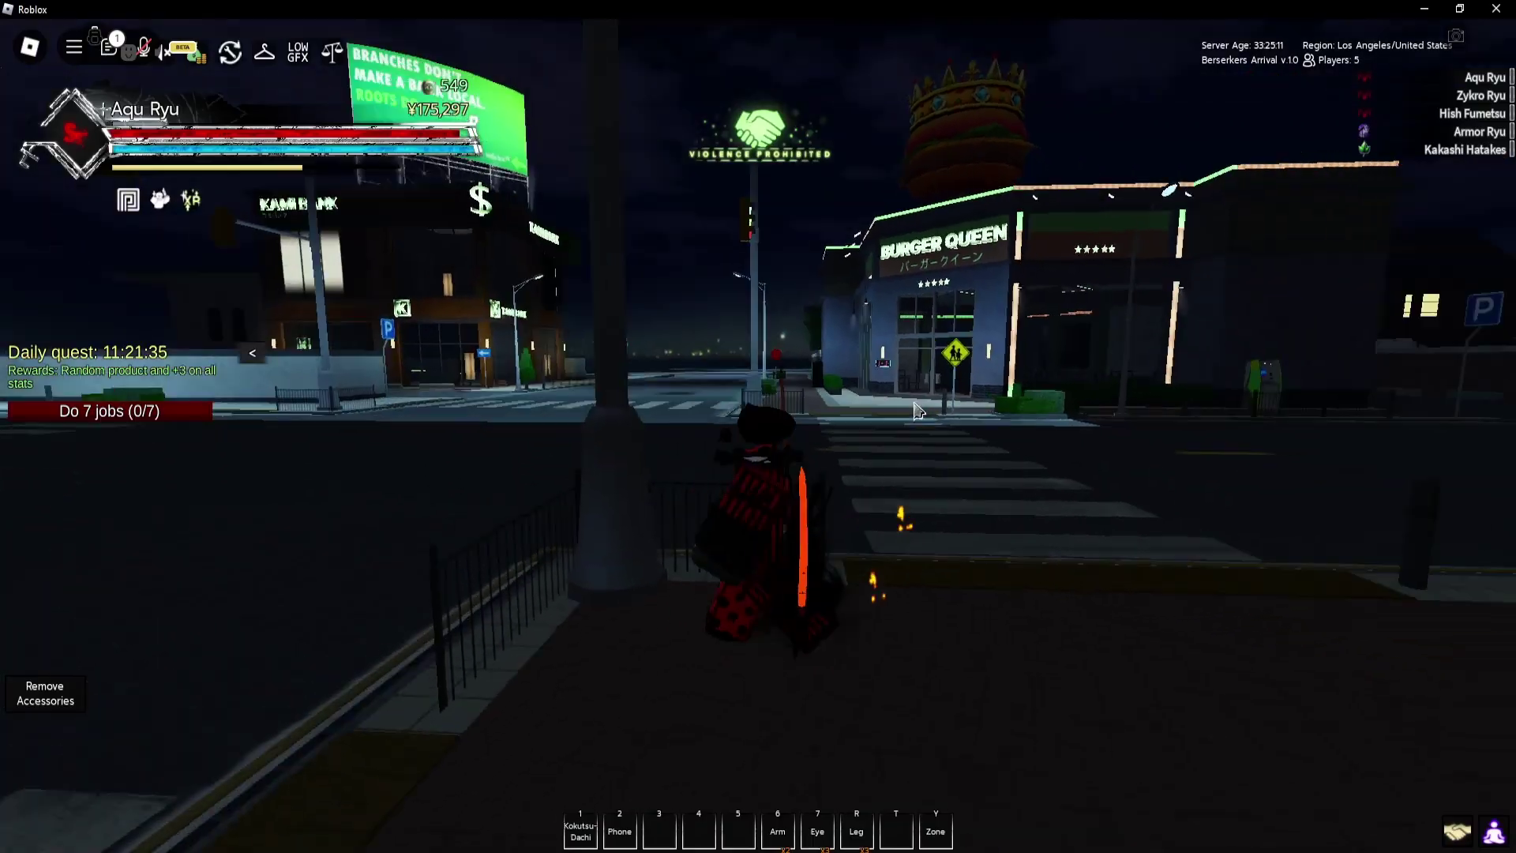
key(w)
key(grave)
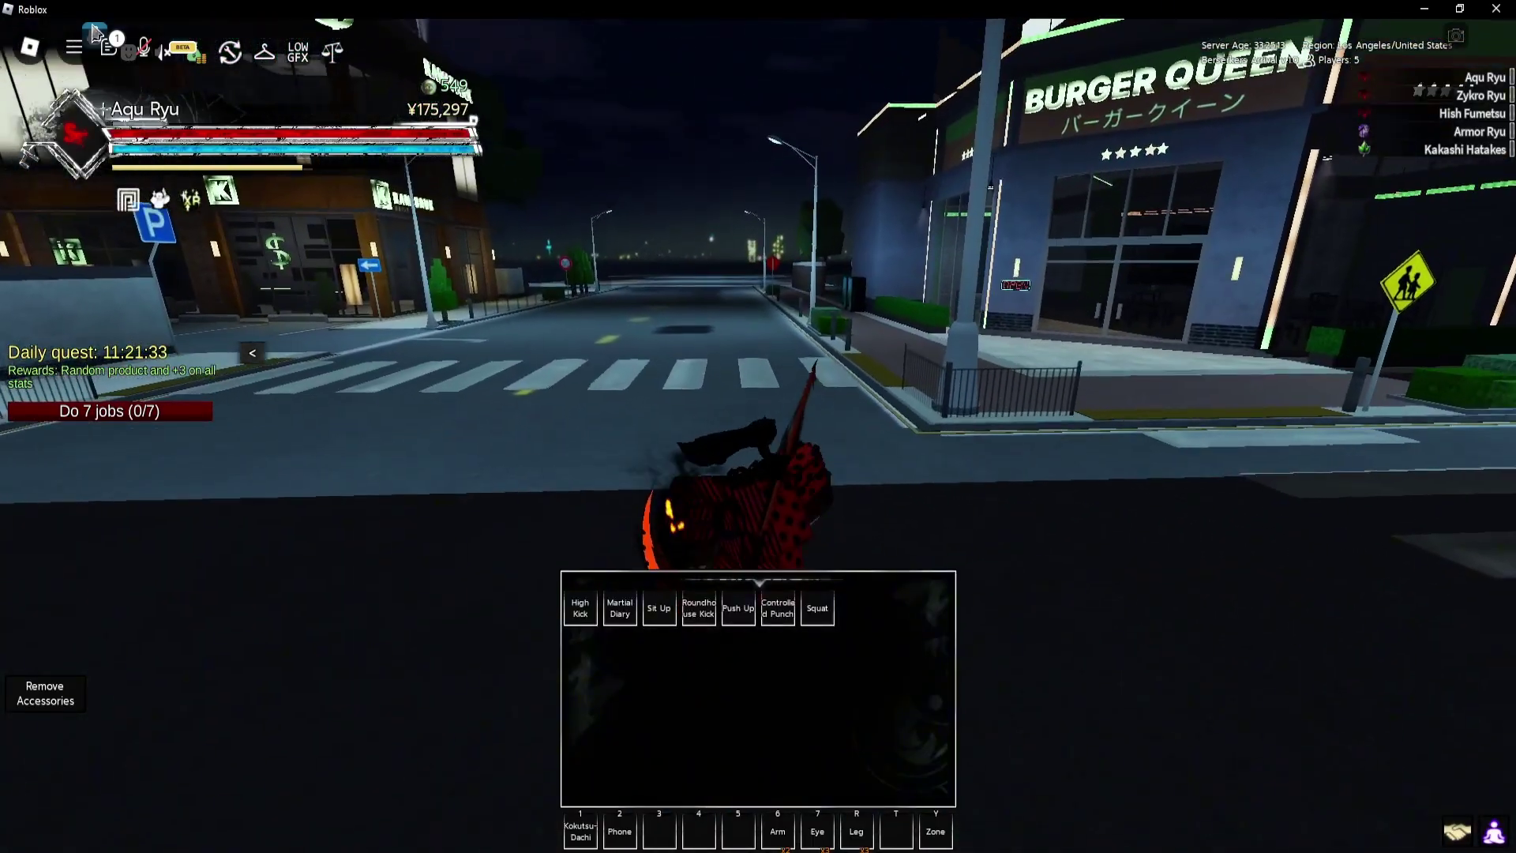
key(grave)
key(grave)
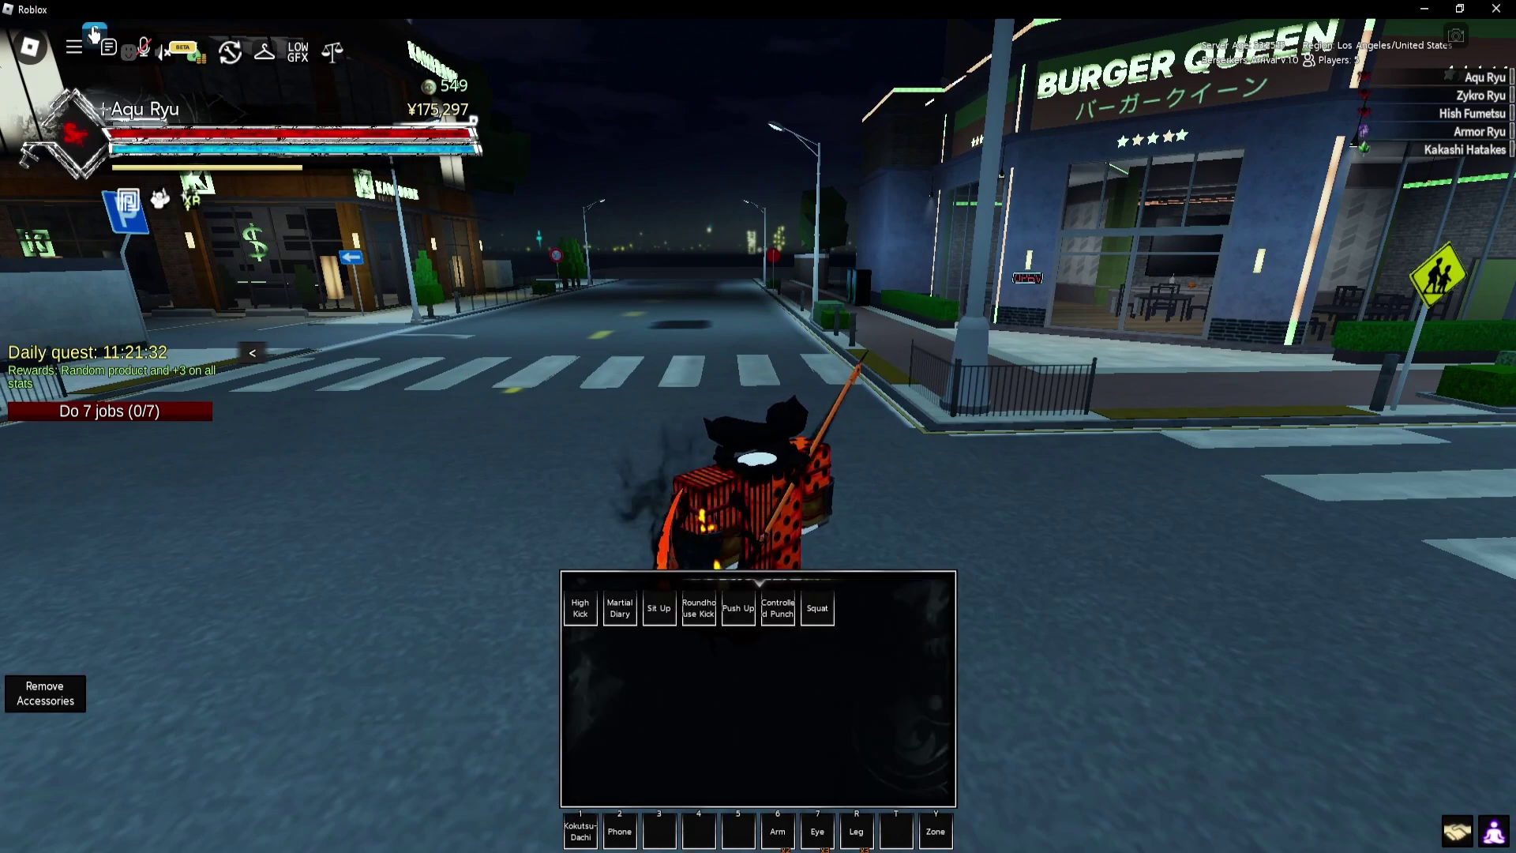
key(grave)
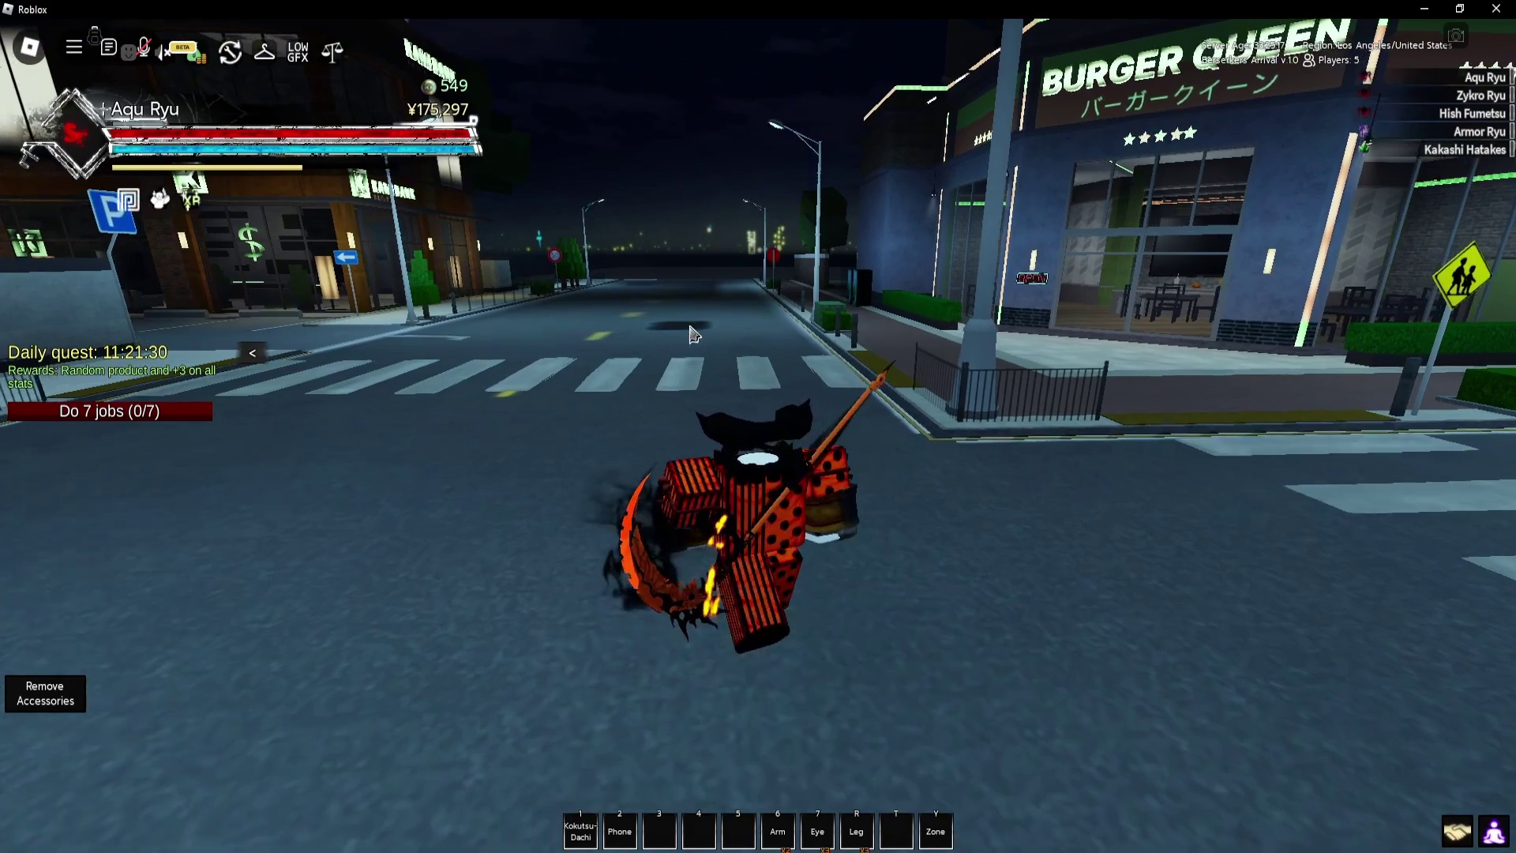
key(a)
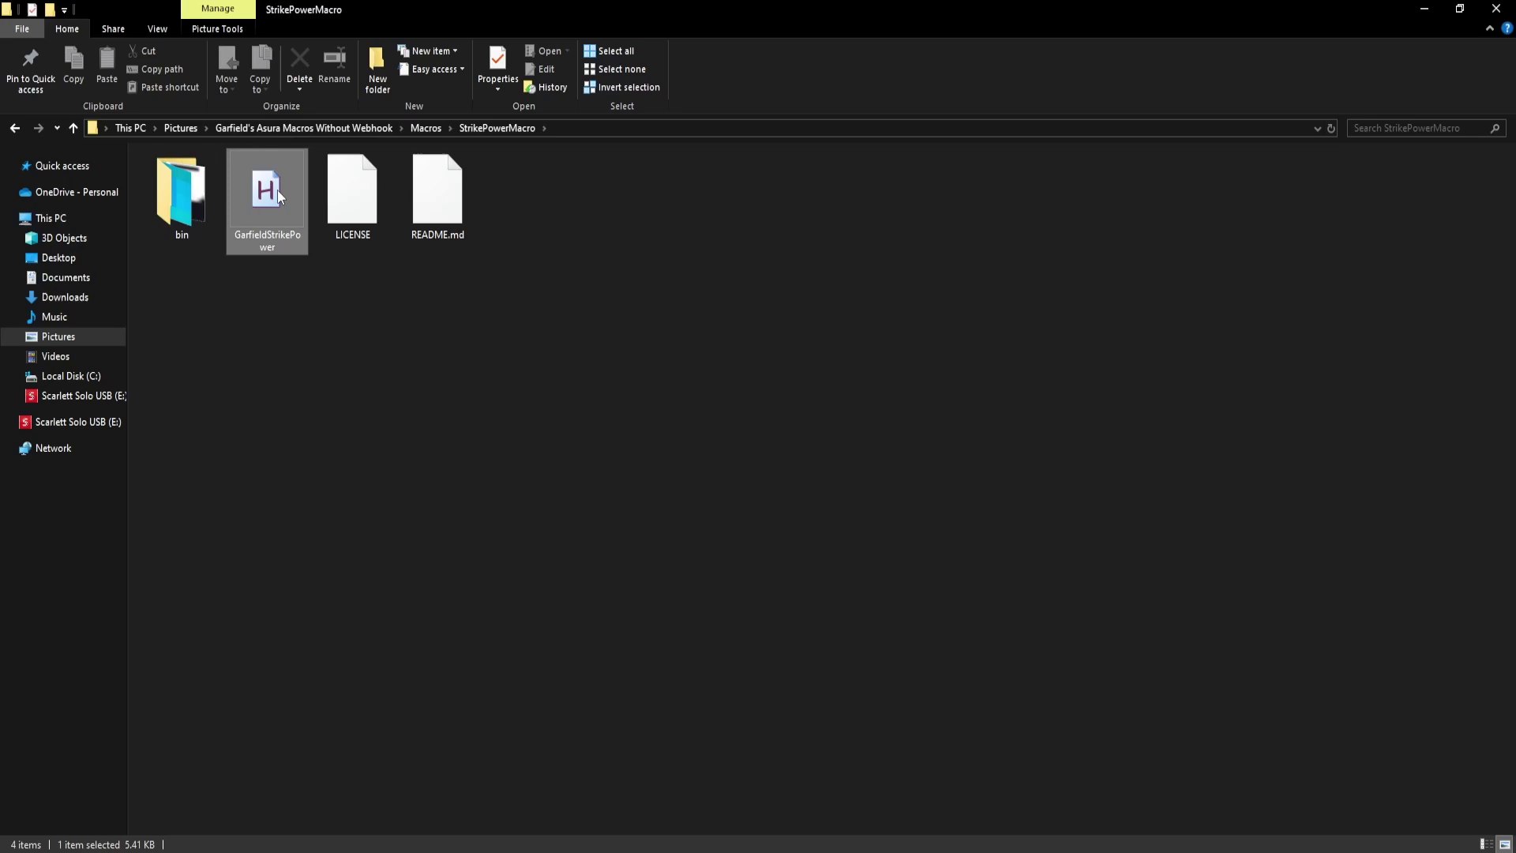
Launch and start the GarfieldStrikePower macro, and equip Kokutsu-Dachi in the maximized Roblox game window
double_click(277, 189)
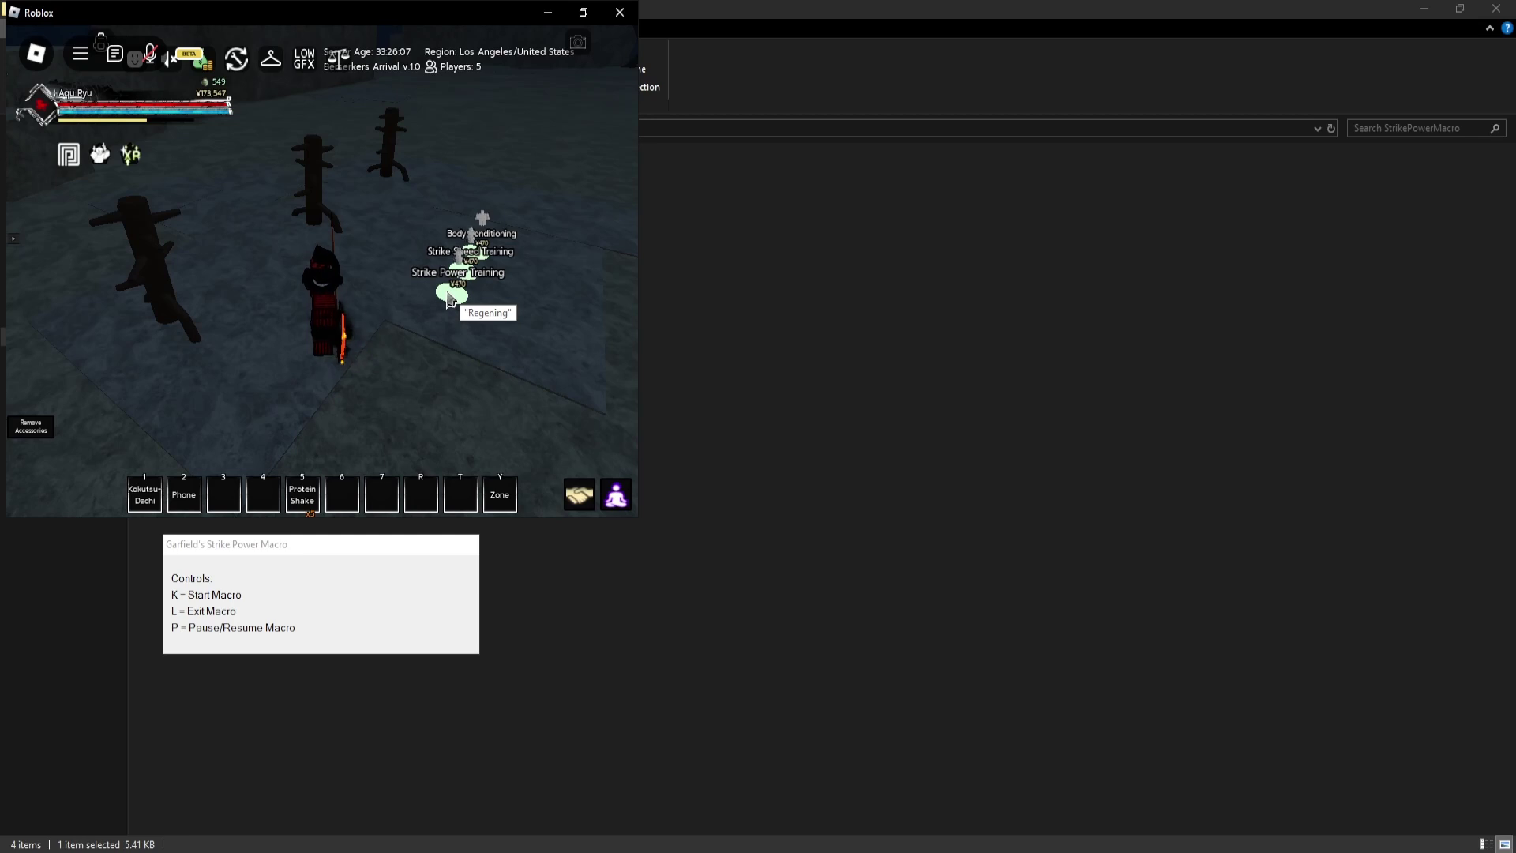
key(k)
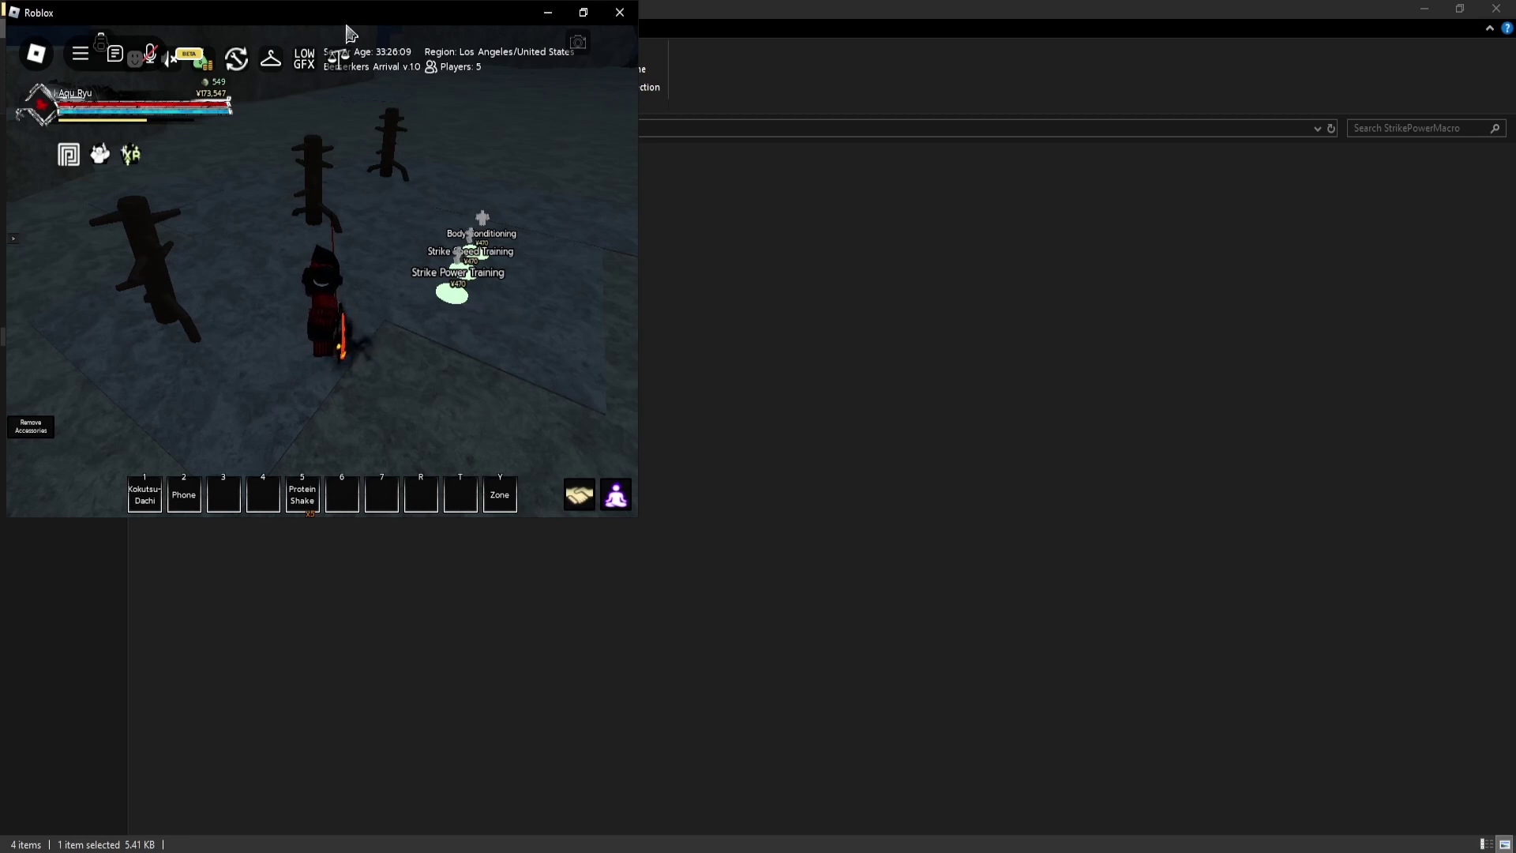
double_click(348, 24)
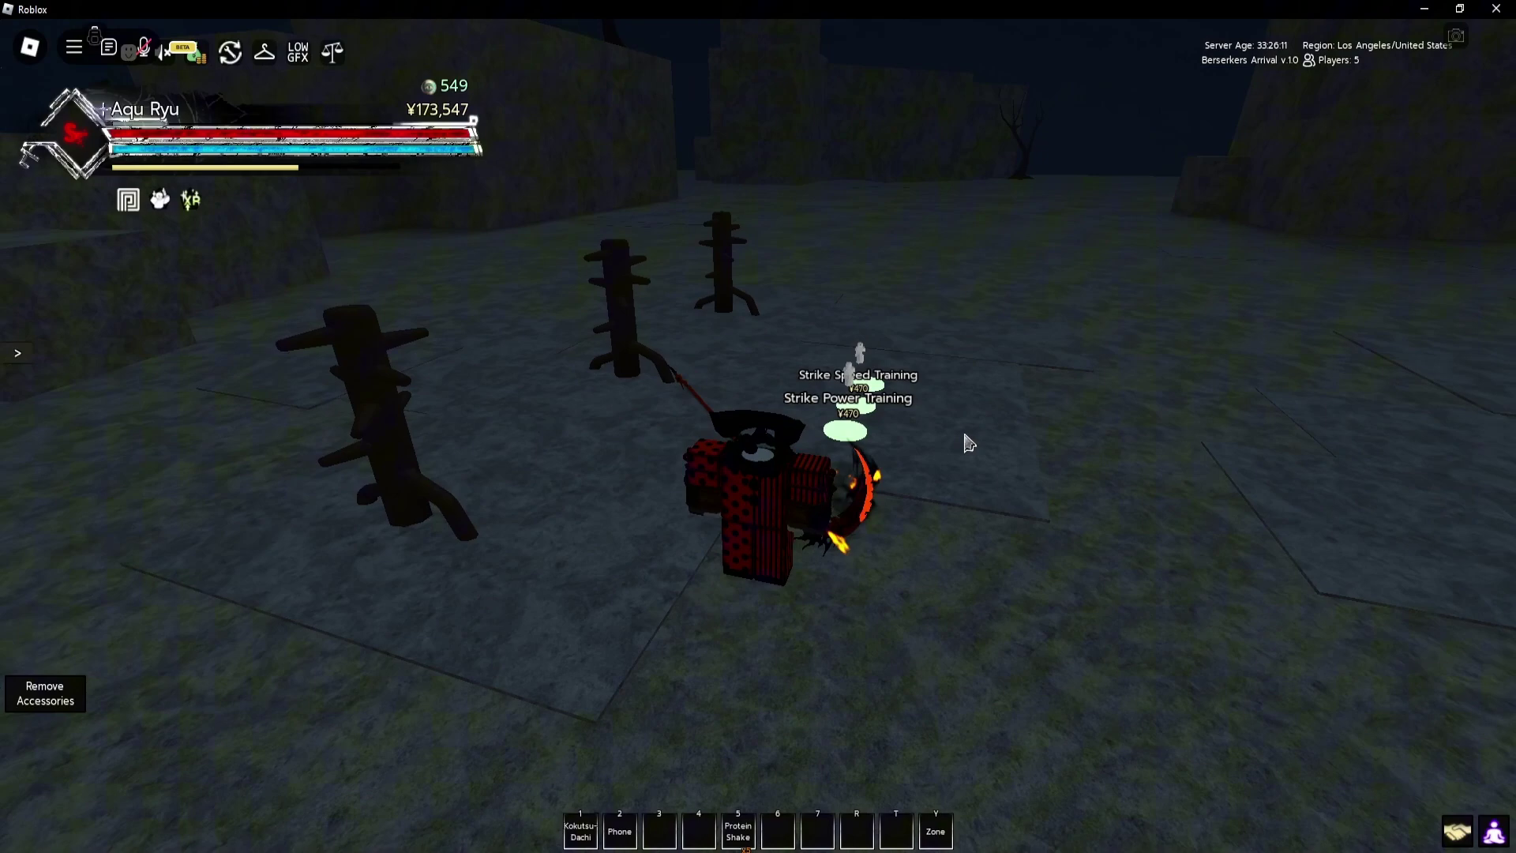
key(1)
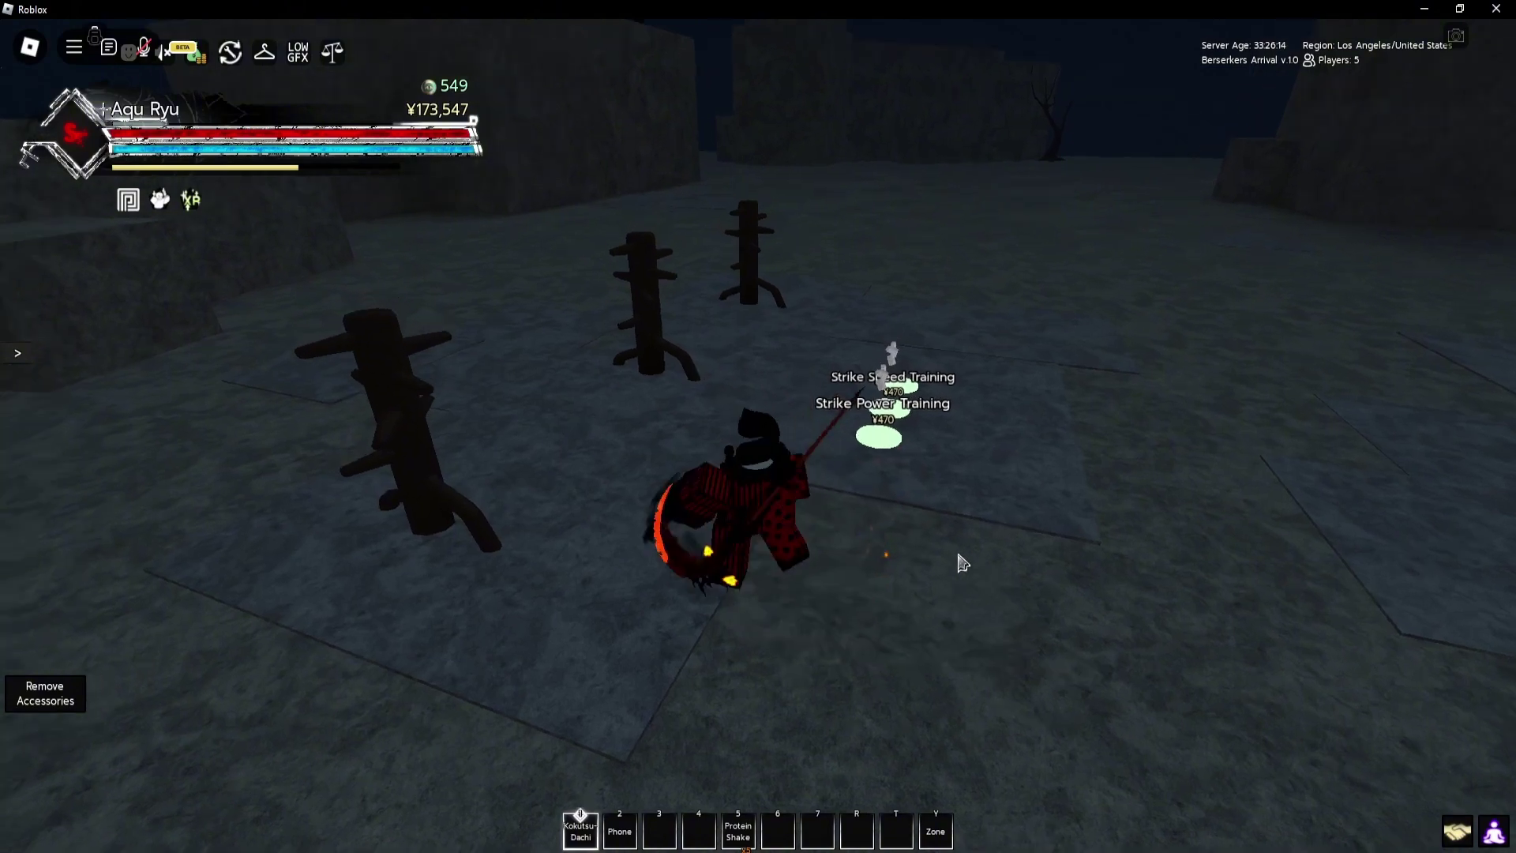
Switch to Discord and open the bloxstrap.org/dl link from the v4-ui-fix channel of the Eutharic server
key(alt+Tab)
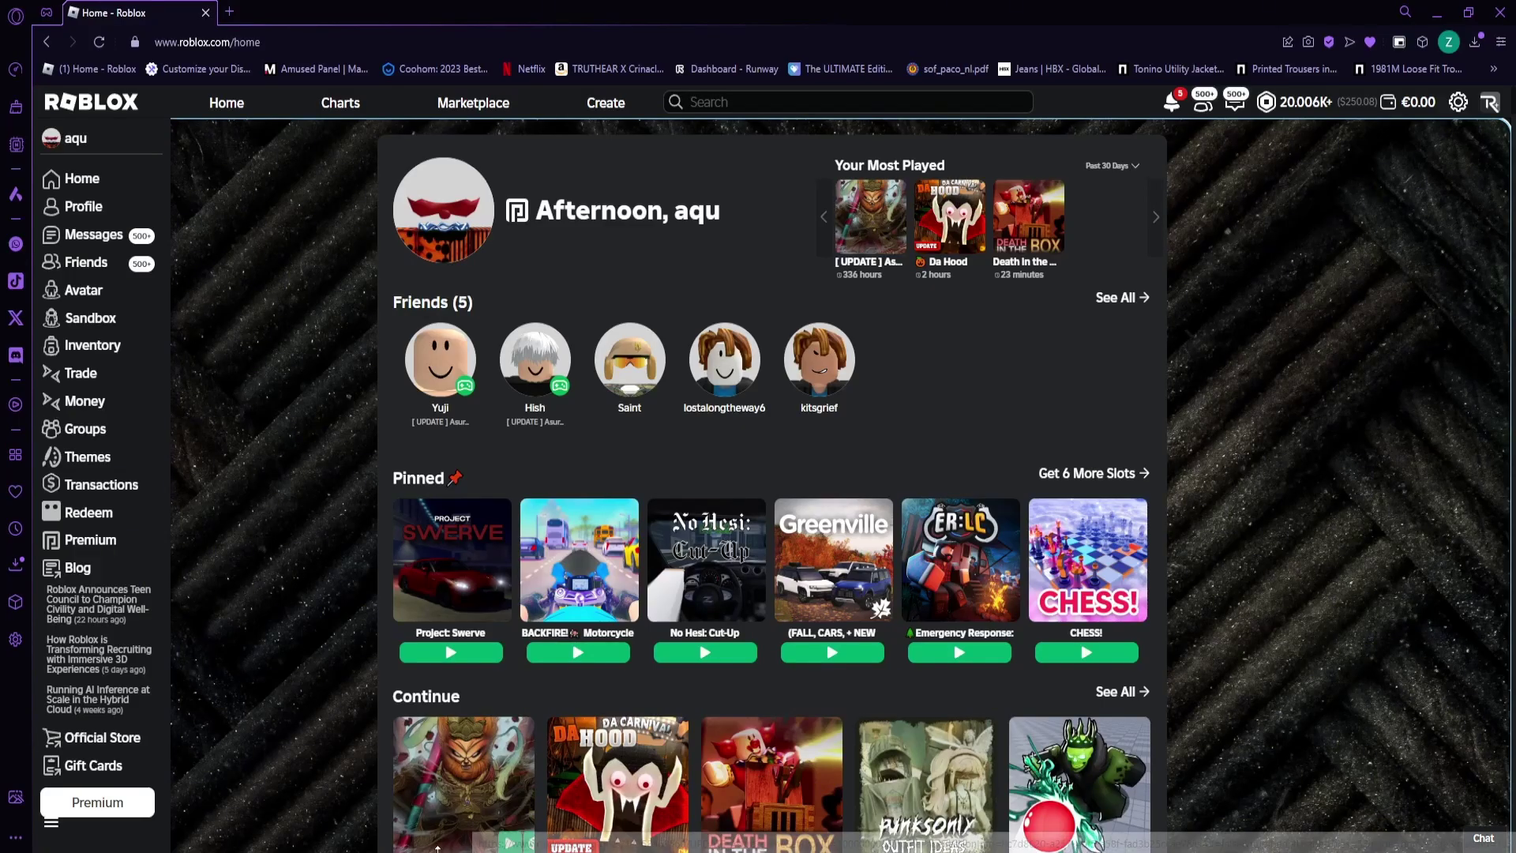
key(alt+Tab)
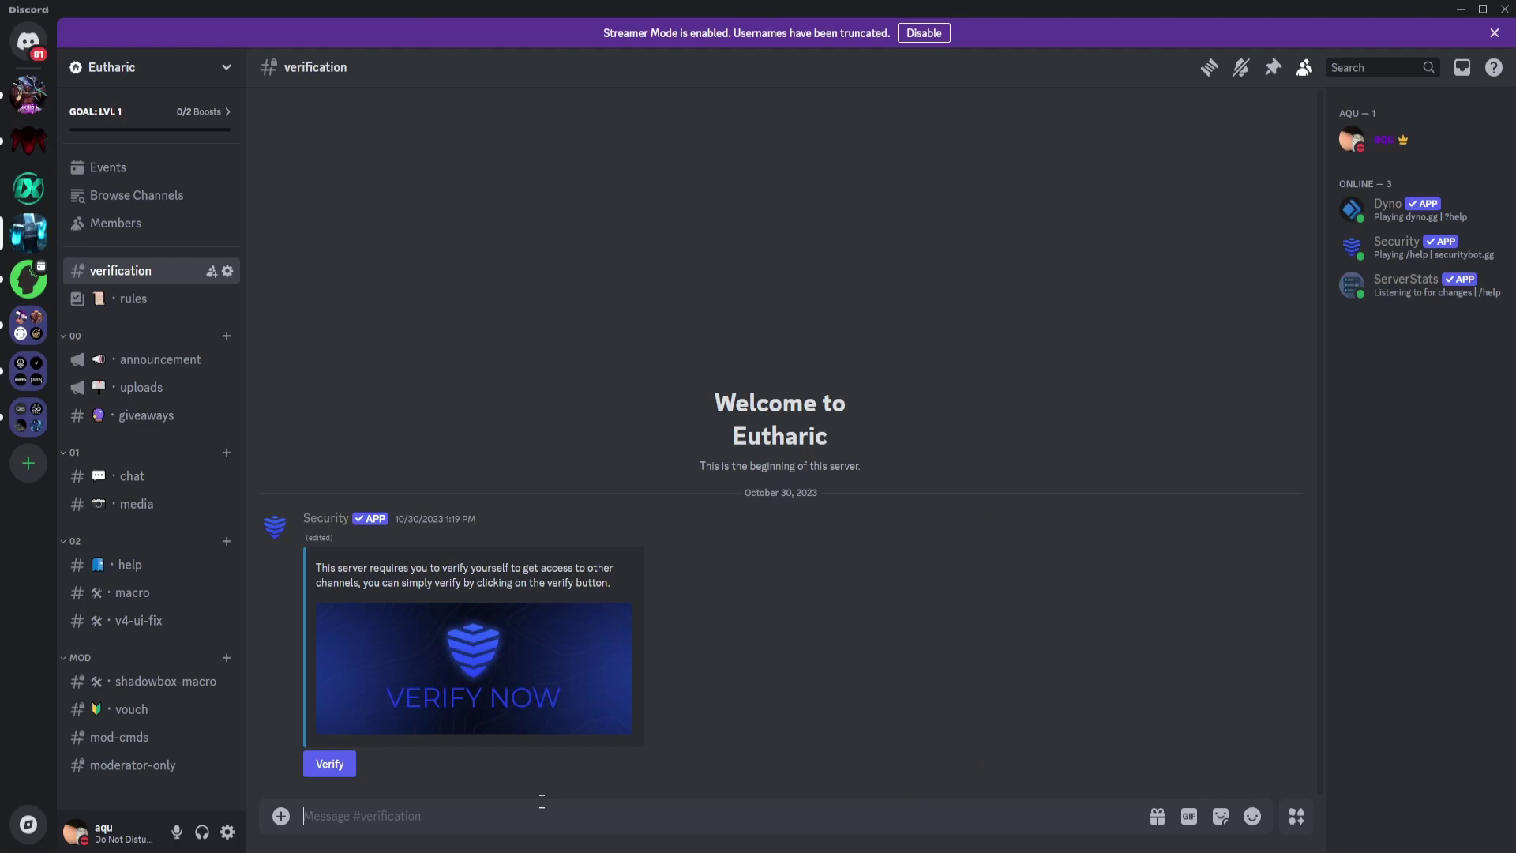
click(134, 626)
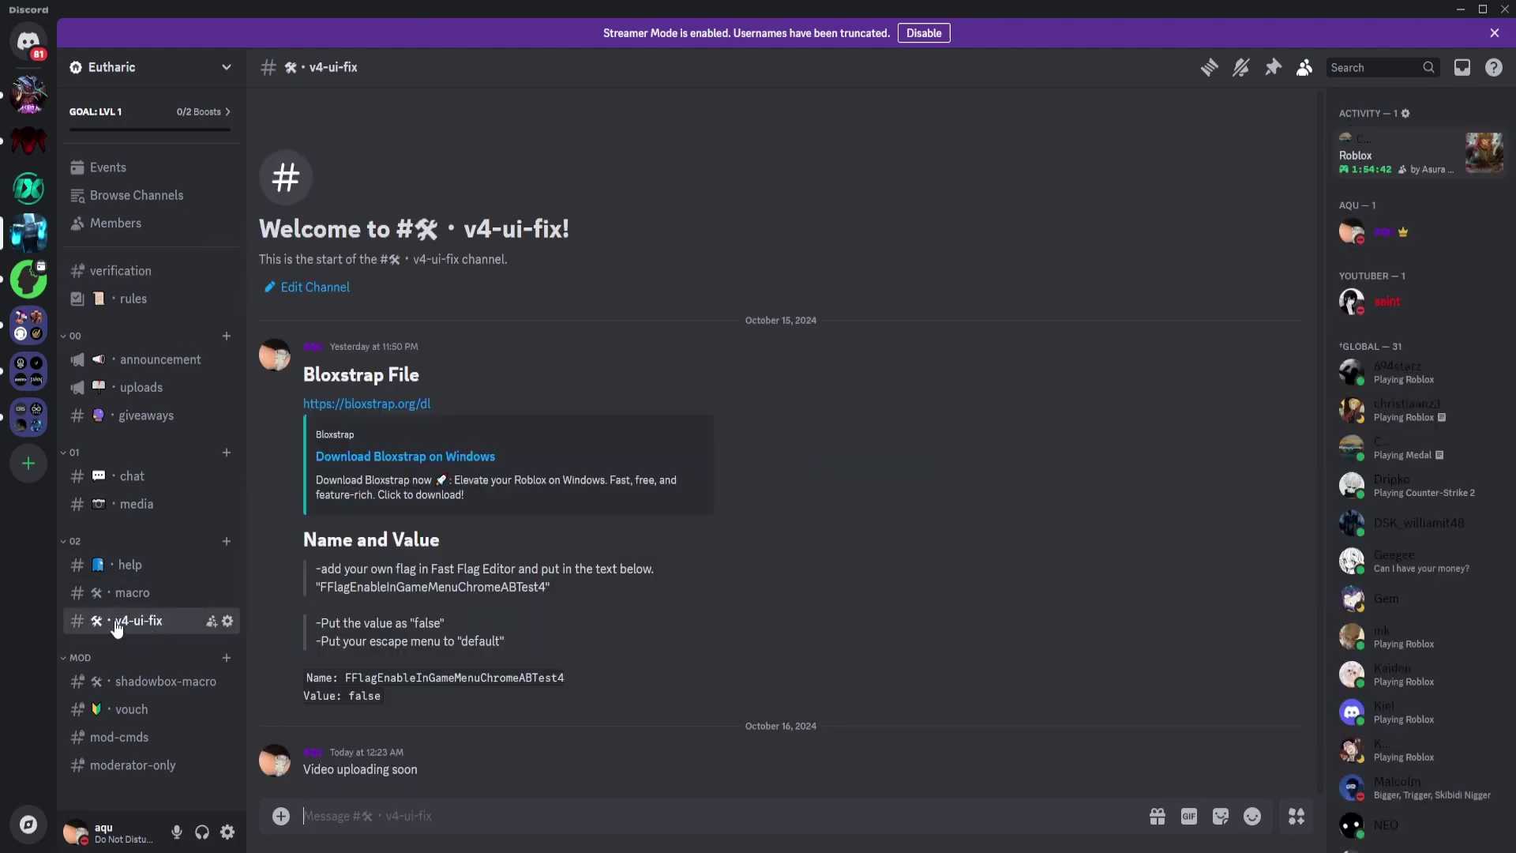
click(357, 406)
Download Bloxstrap v2.7.0 and save it to the Pictures folder as Bloxstrap-v2.7.0
scroll(829, 628, down, 2)
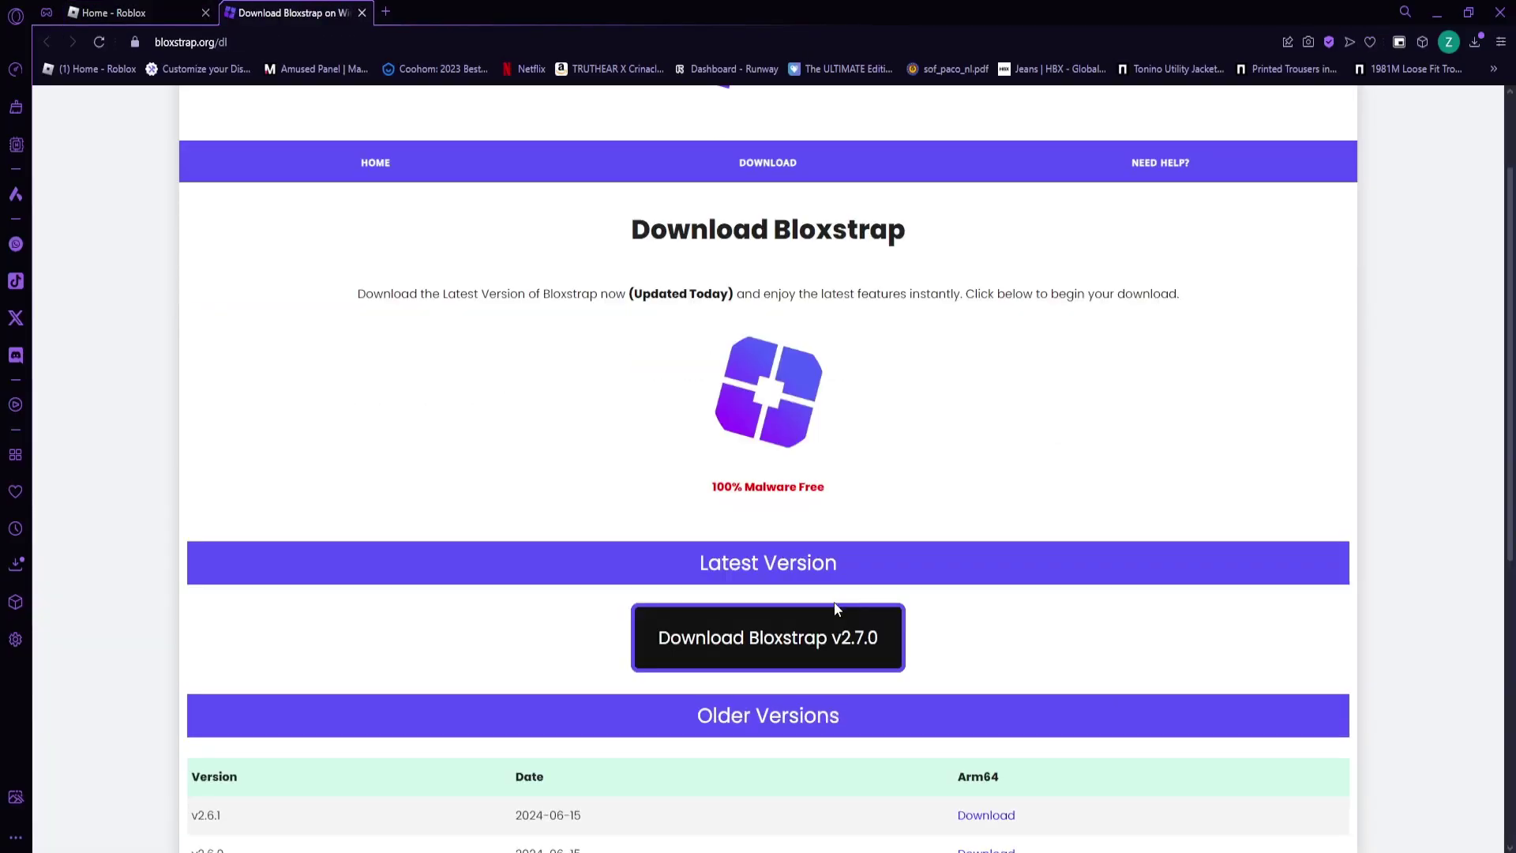
click(790, 641)
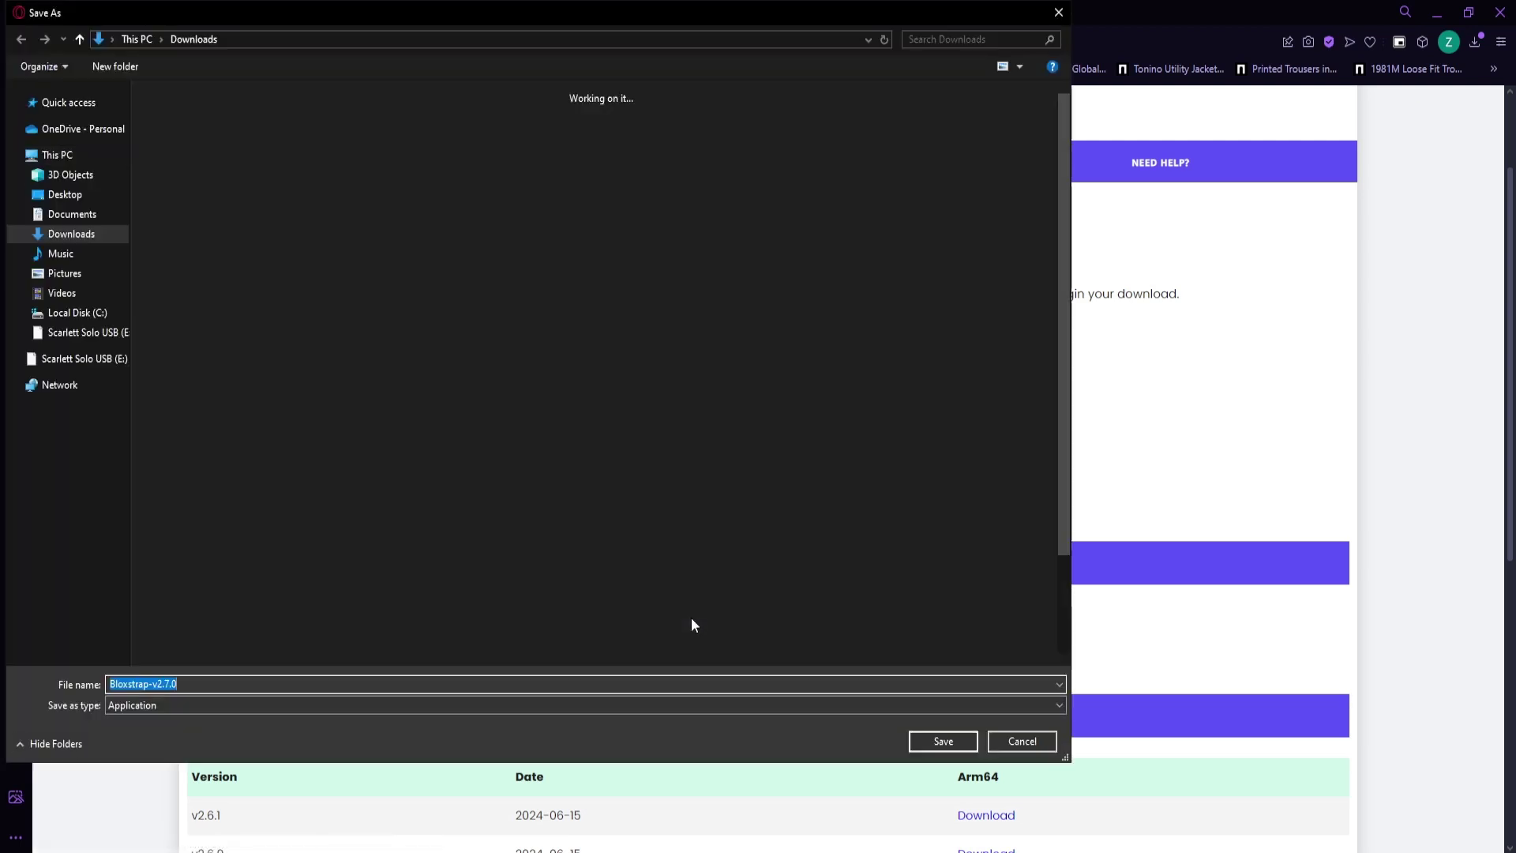
click(60, 273)
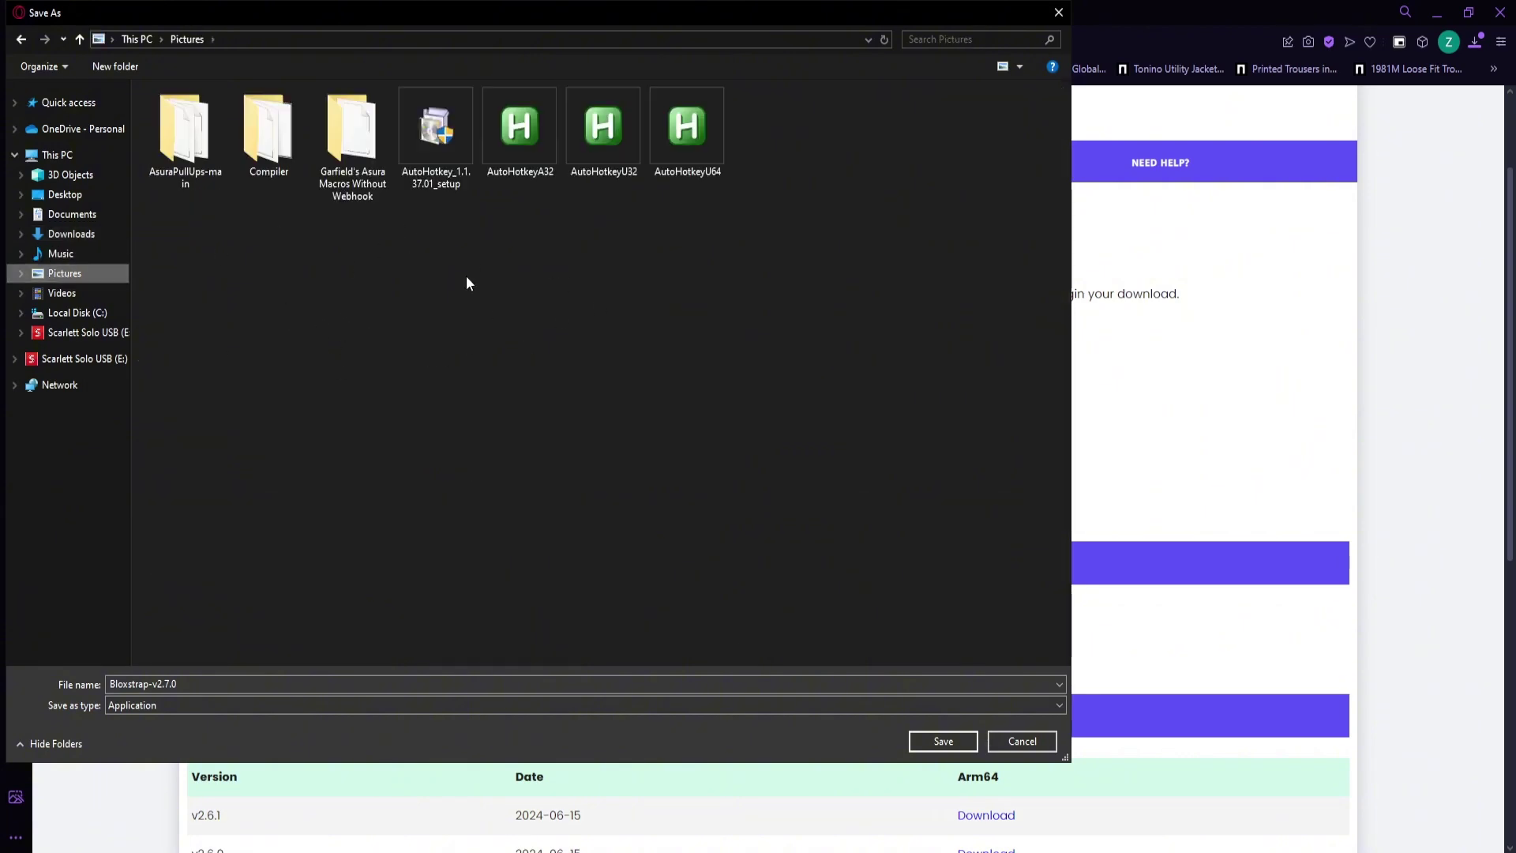
click(932, 742)
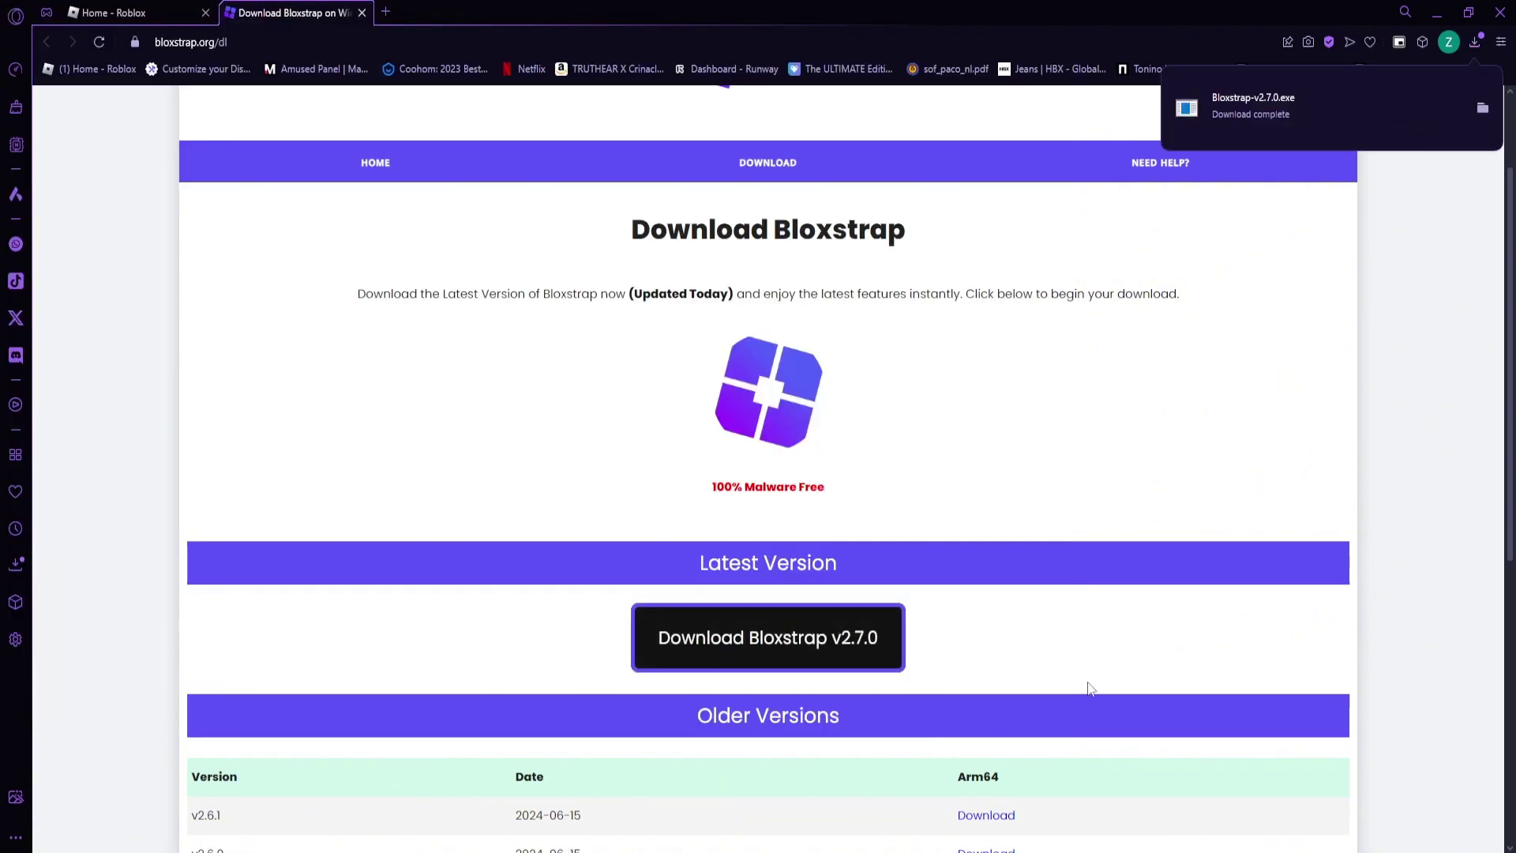
Open the Pictures folder in File Explorer and run the Bloxstrap-v2.7.0 application
key(super+e)
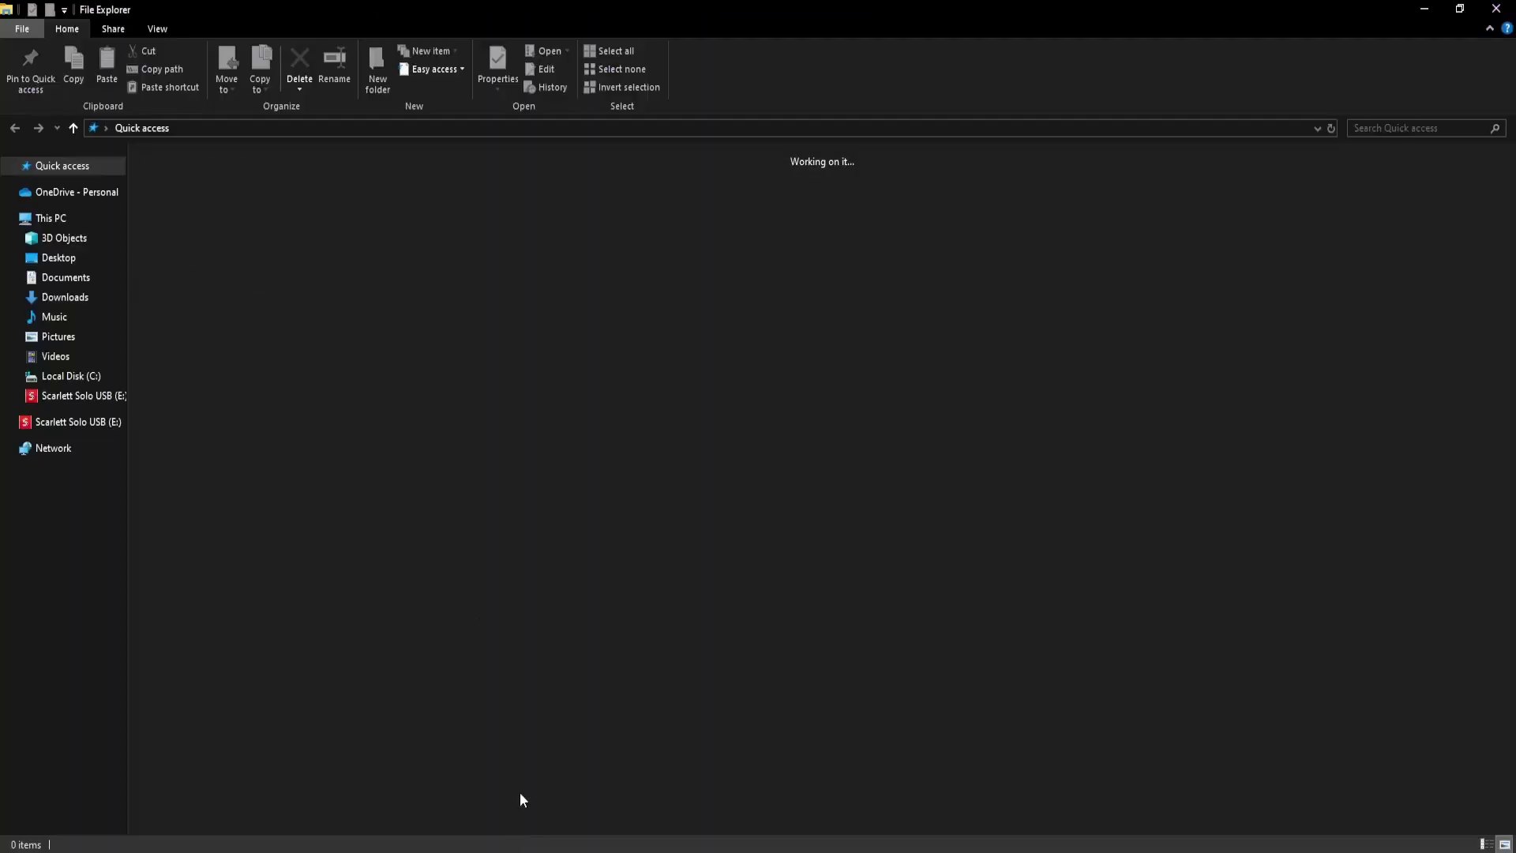
click(63, 336)
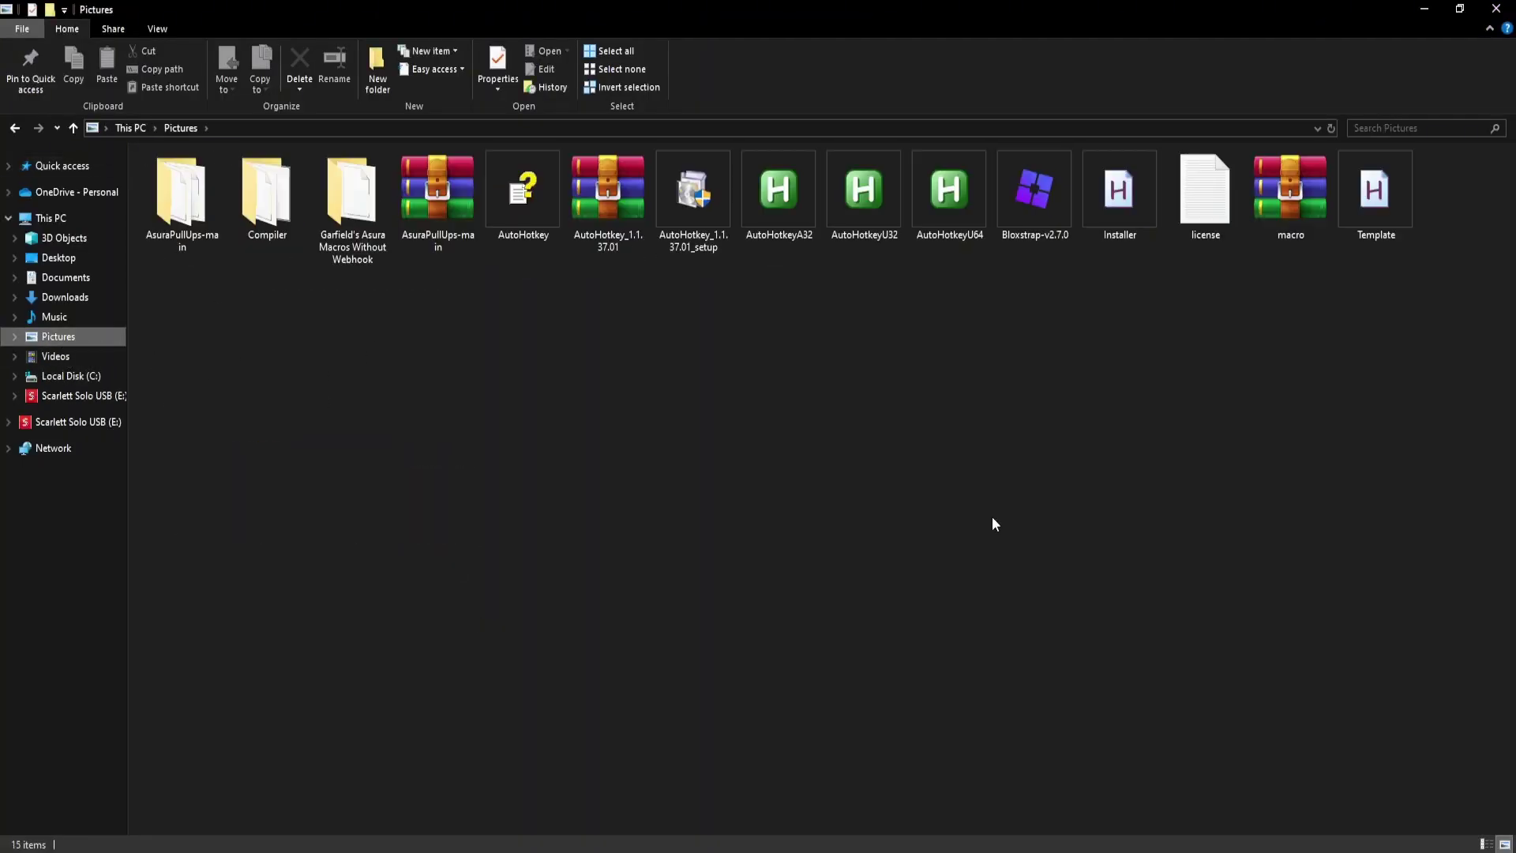
click(1036, 192)
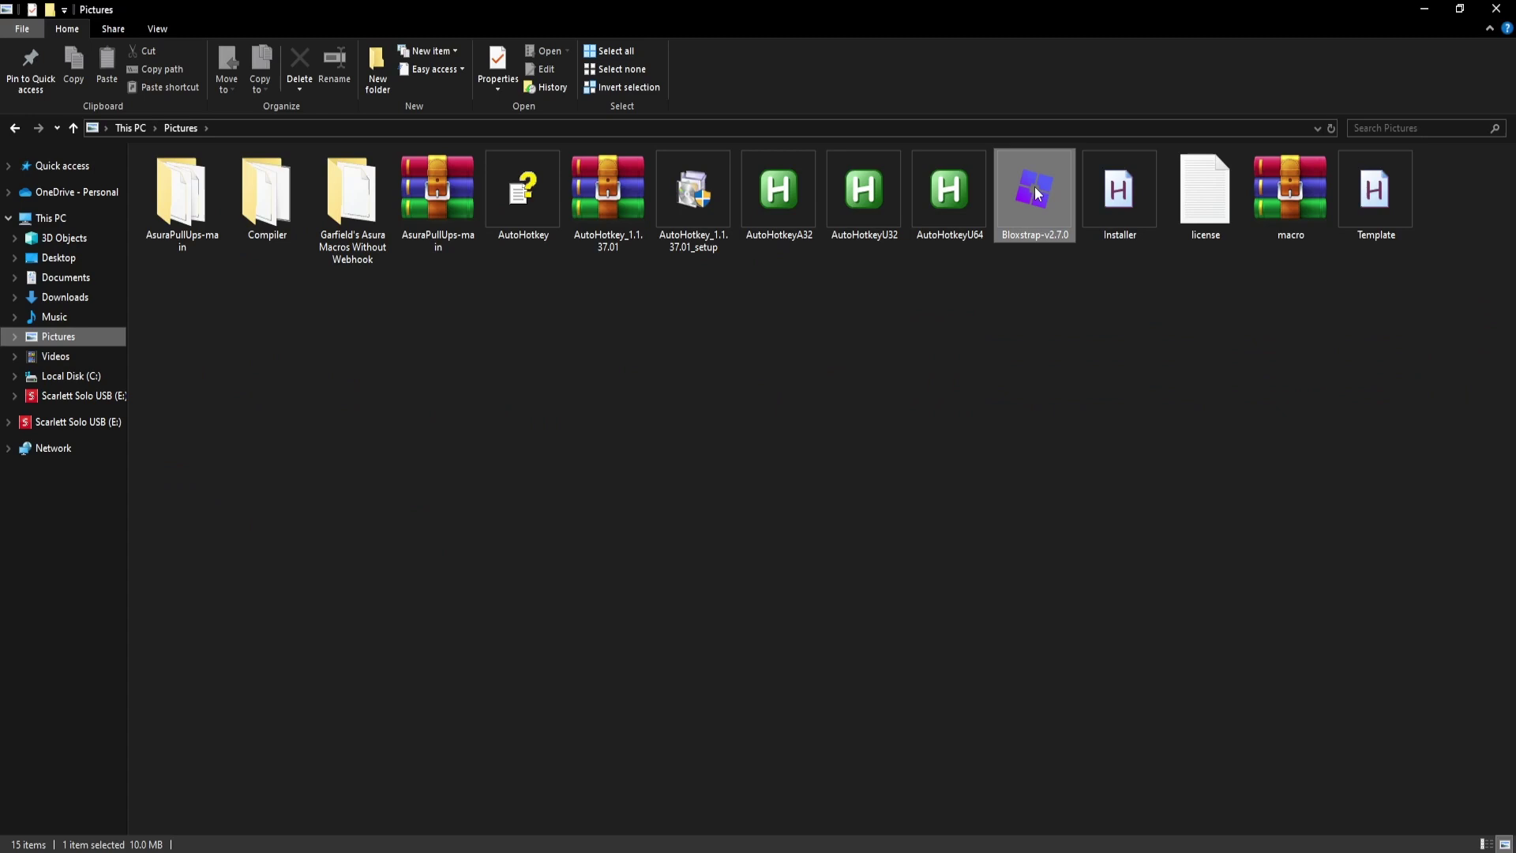
double_click(1037, 194)
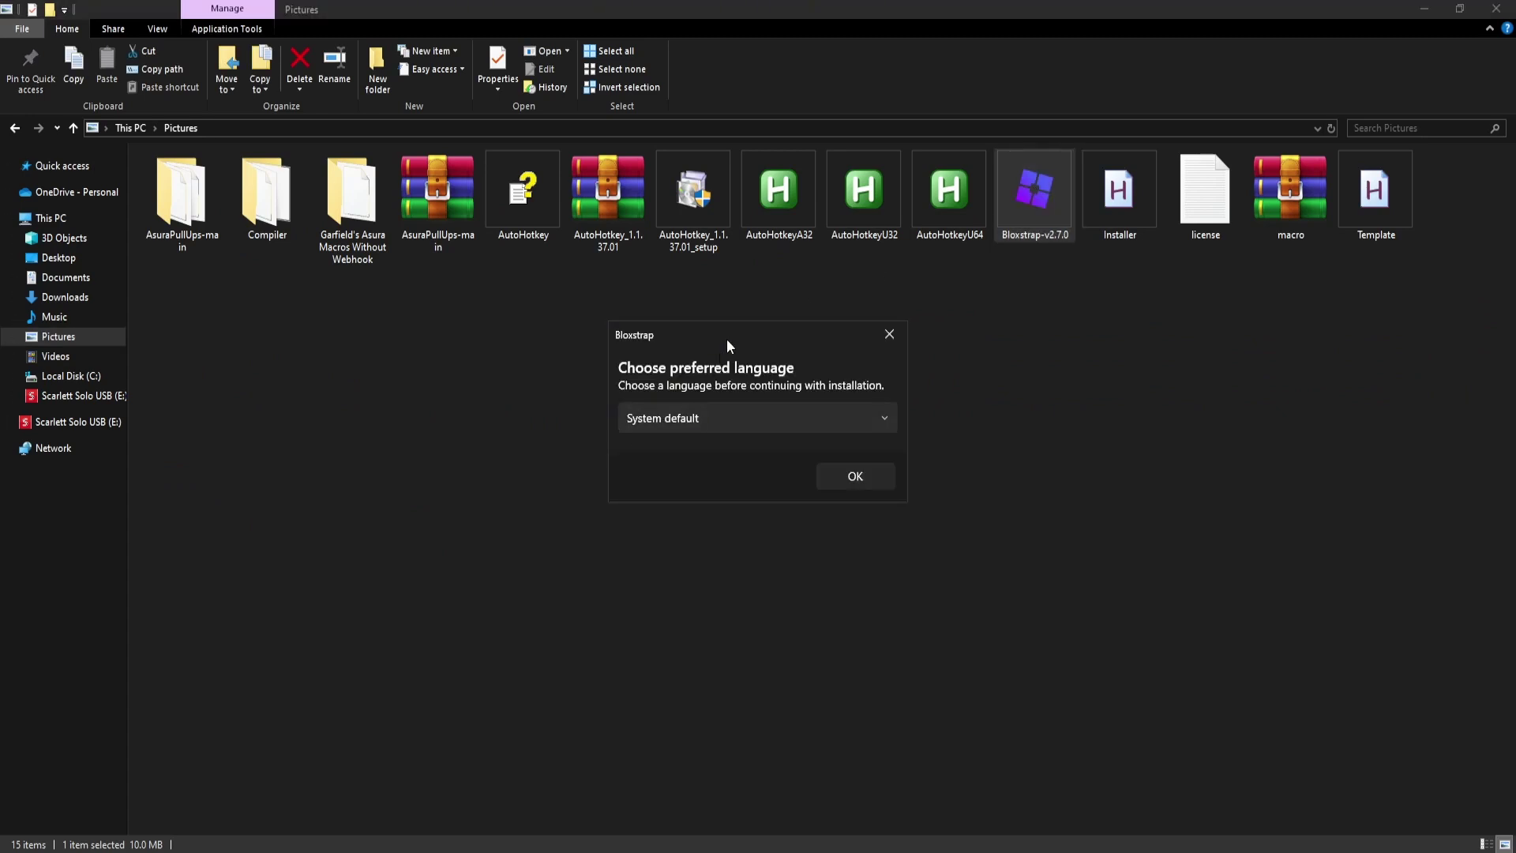
Choose English as the preferred language and continue with the Bloxstrap installation
click(736, 380)
click(615, 448)
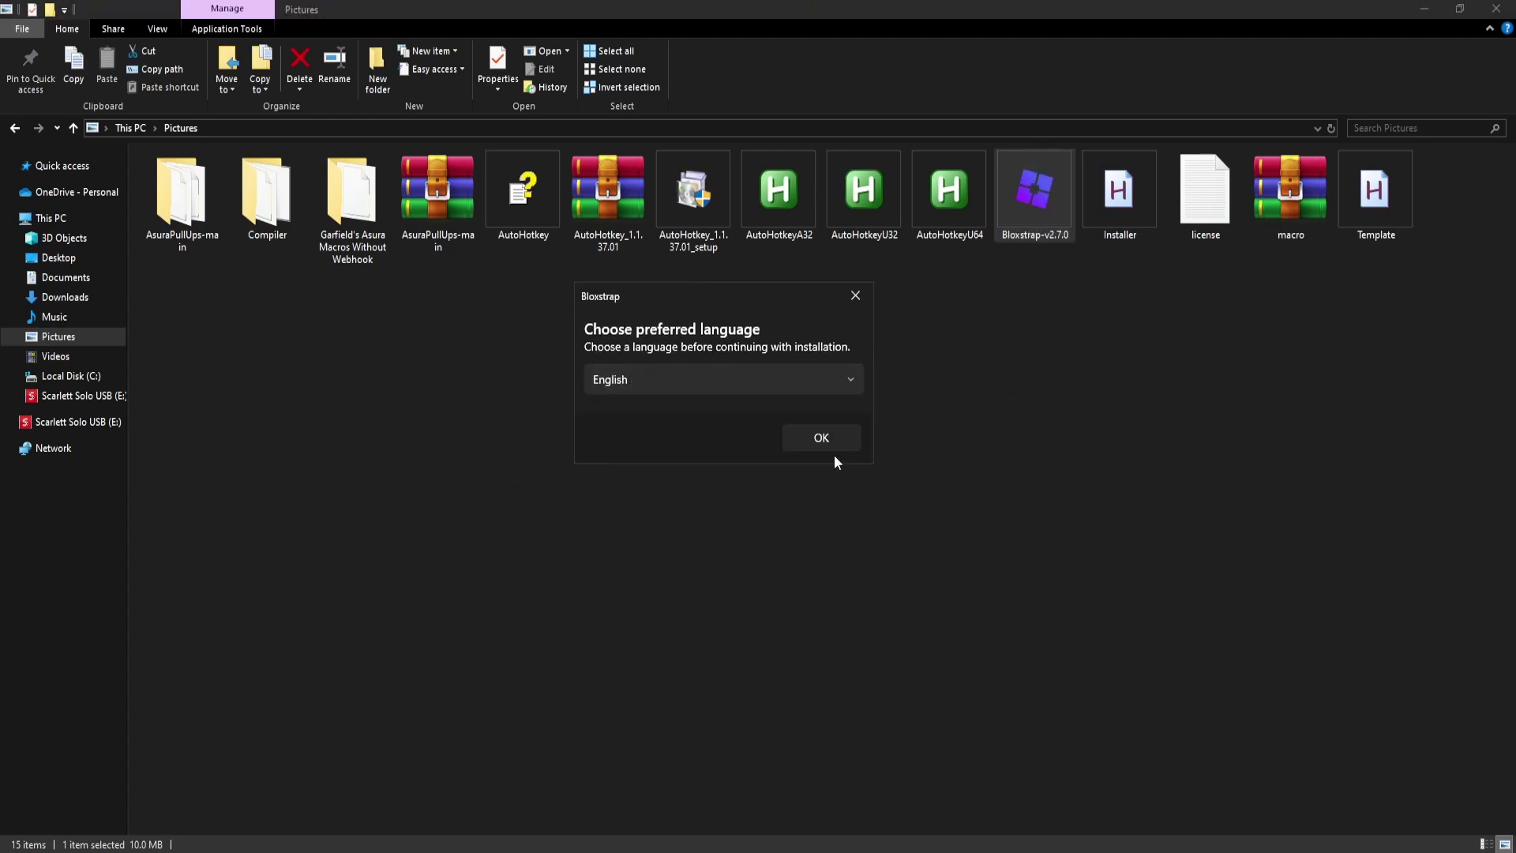
click(839, 441)
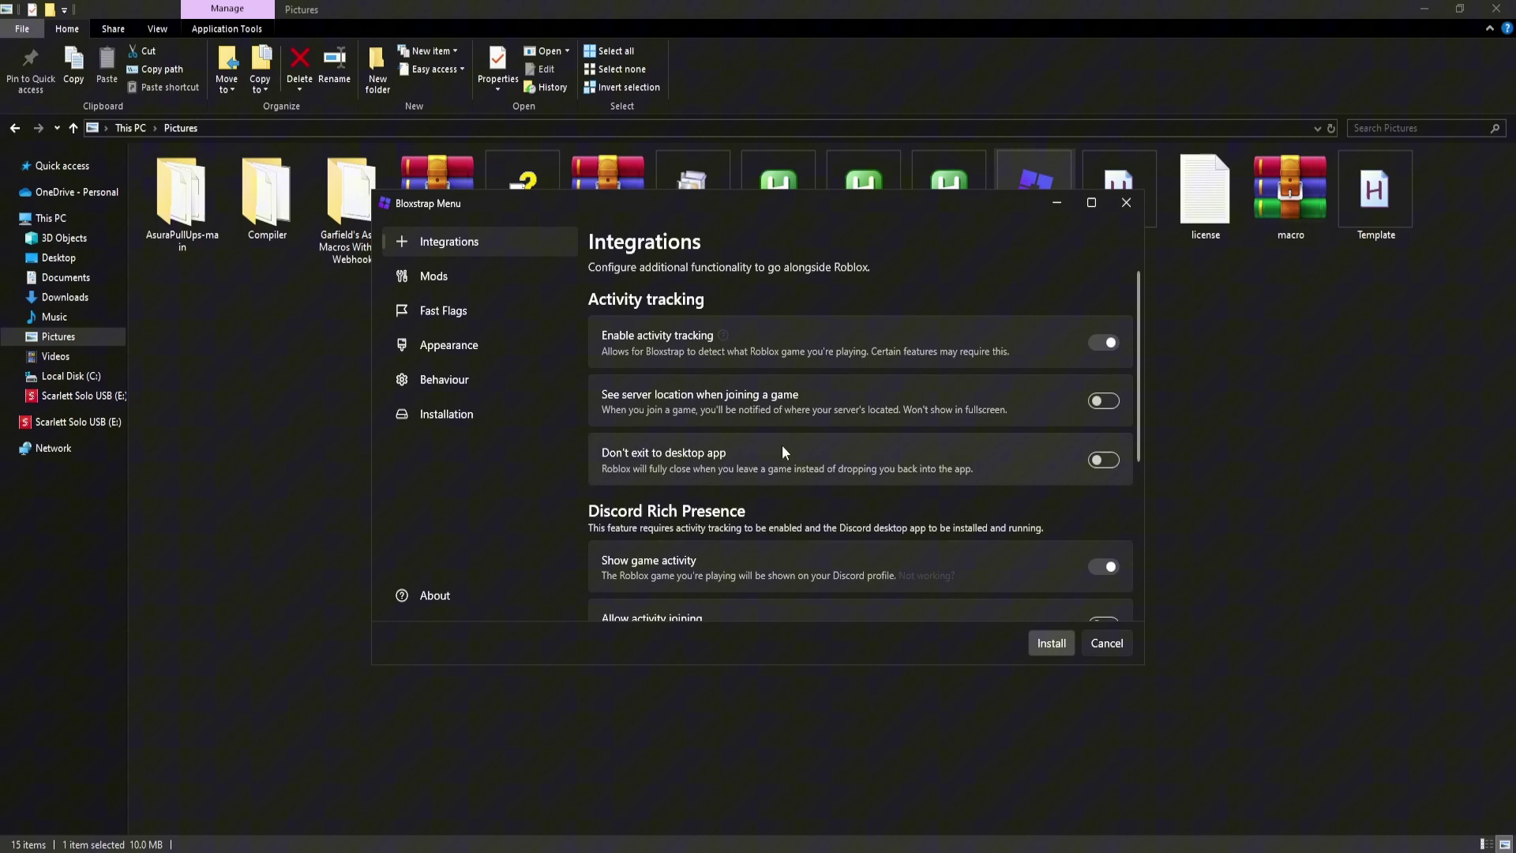
Open the Fast Flag Editor, accepting its warning, and start adding a new single flag
click(440, 313)
scroll(994, 405, down, 5)
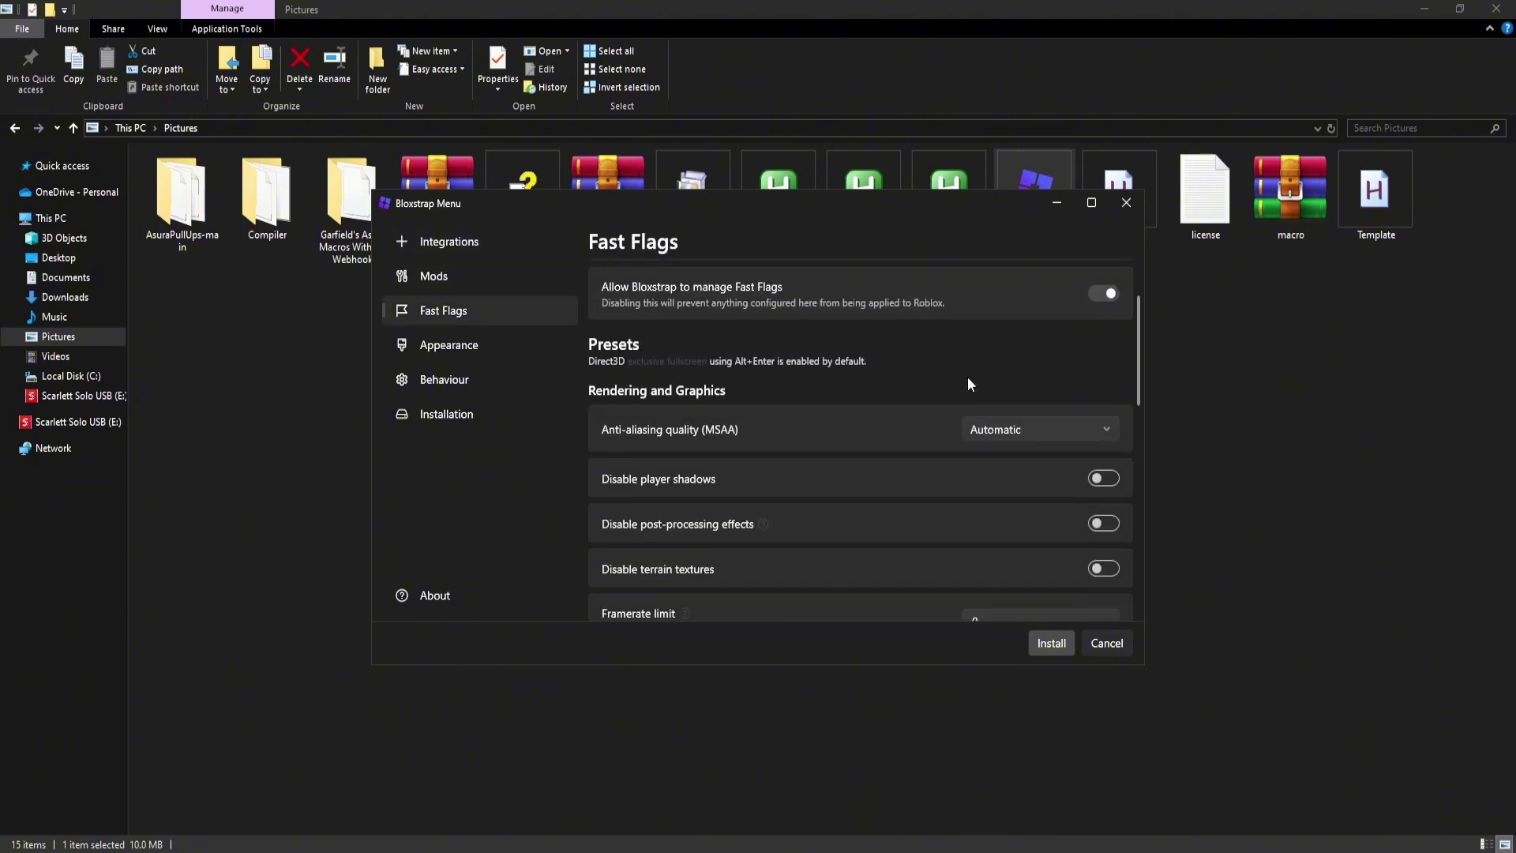
scroll(993, 405, down, 4)
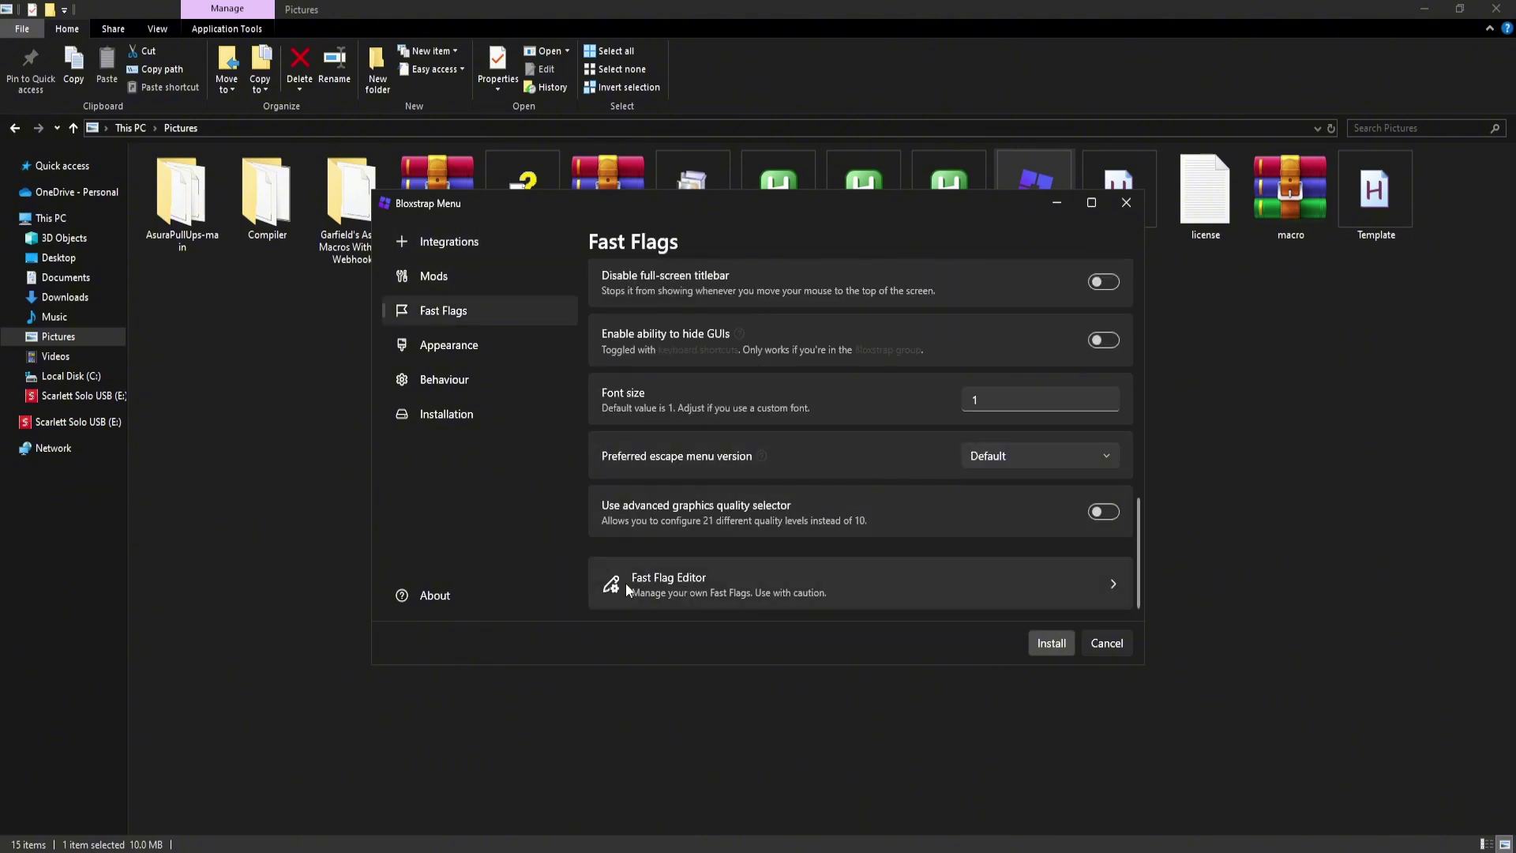
click(719, 585)
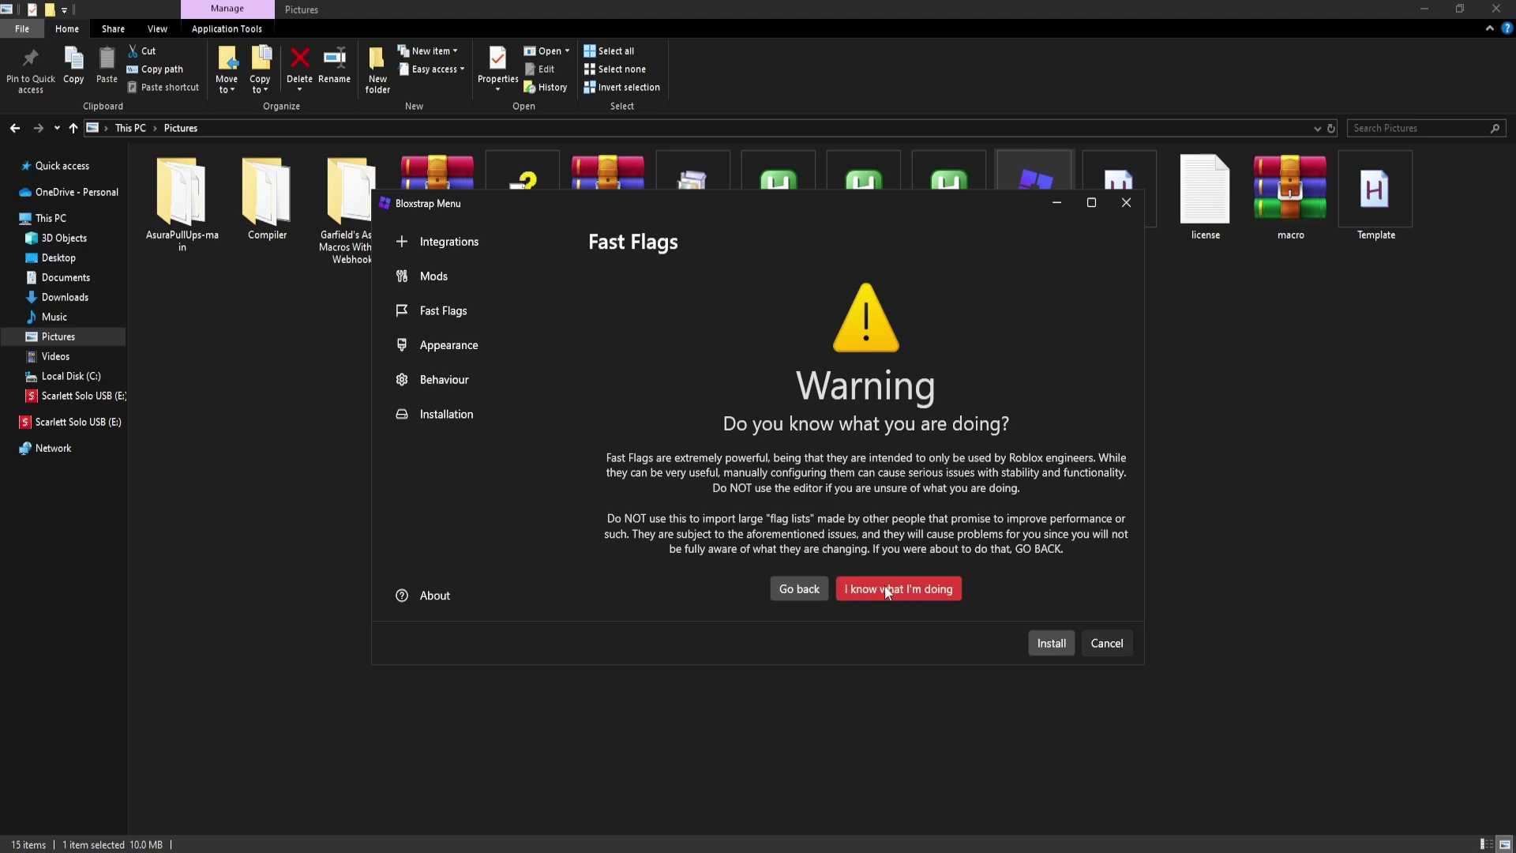
click(888, 593)
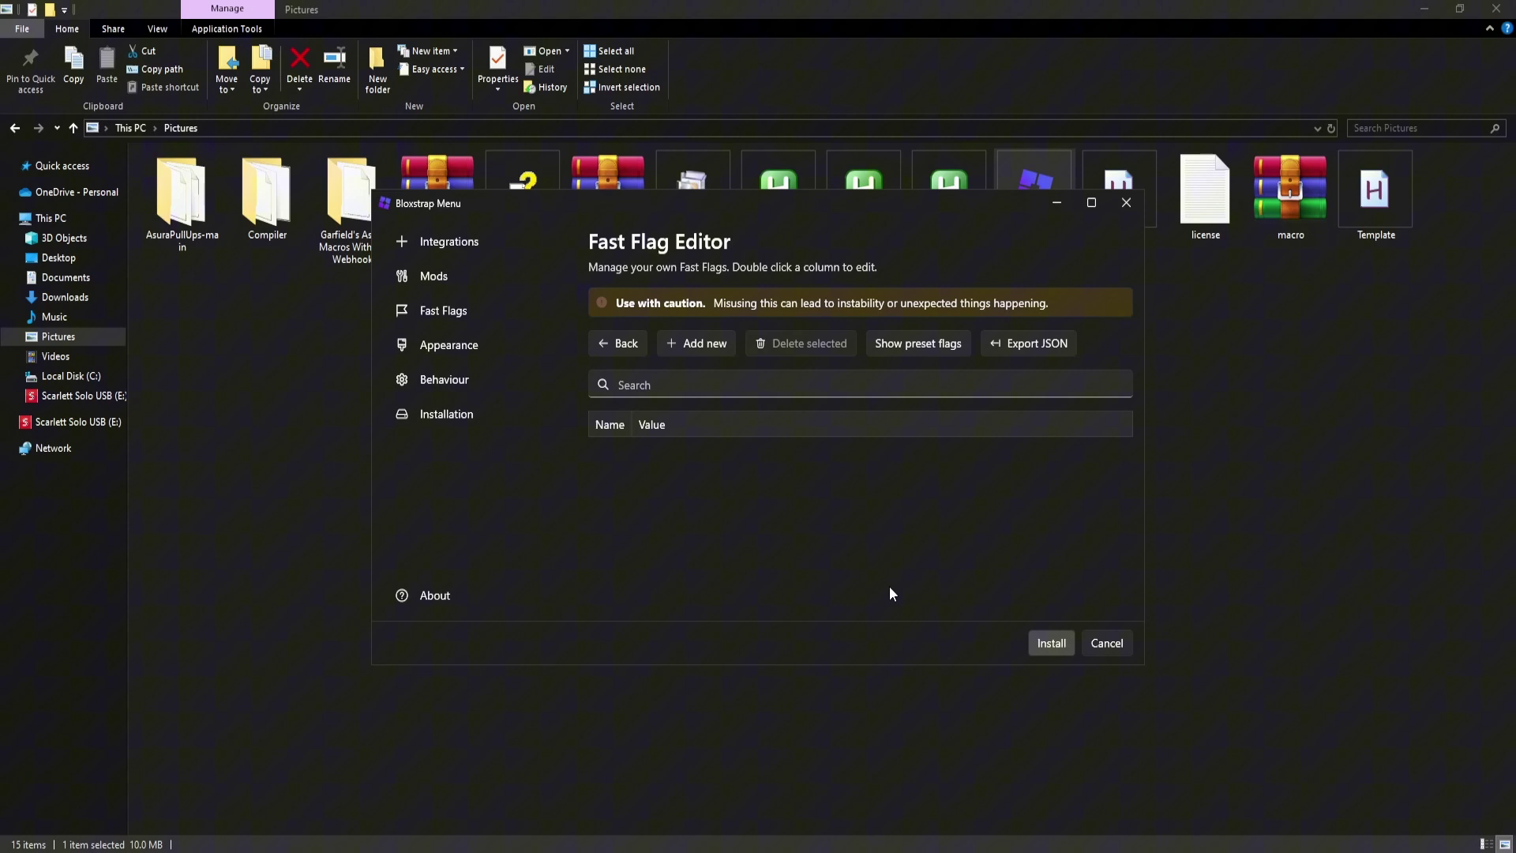
click(690, 345)
click(711, 390)
click(698, 429)
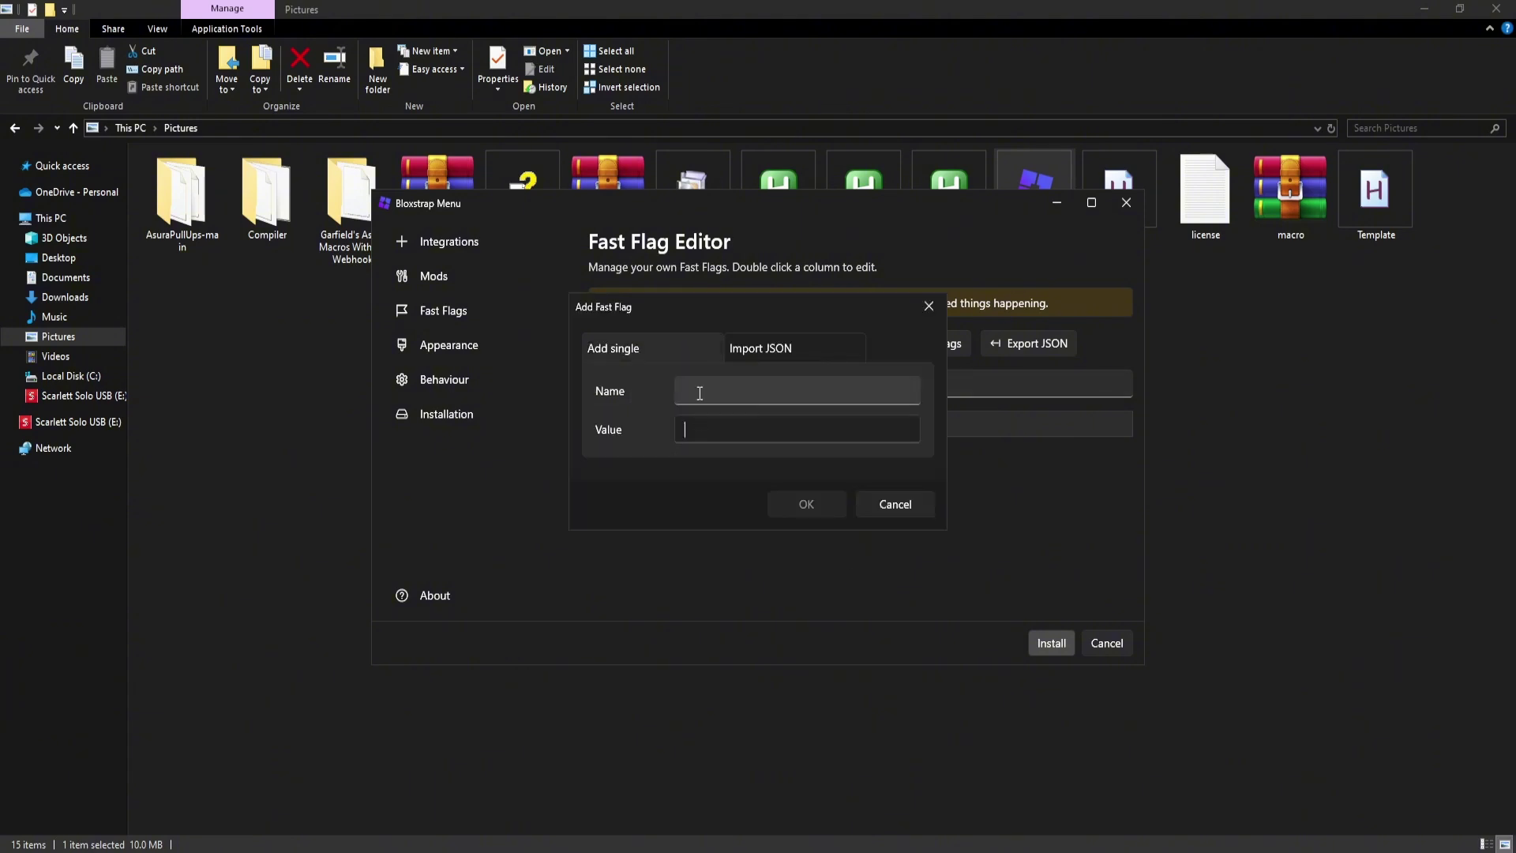
click(702, 385)
Switch to Discord and copy the flag name FFlagEnableInGameMenuChromeABTest4 from the v4-ui-fix post
key(alt+Tab)
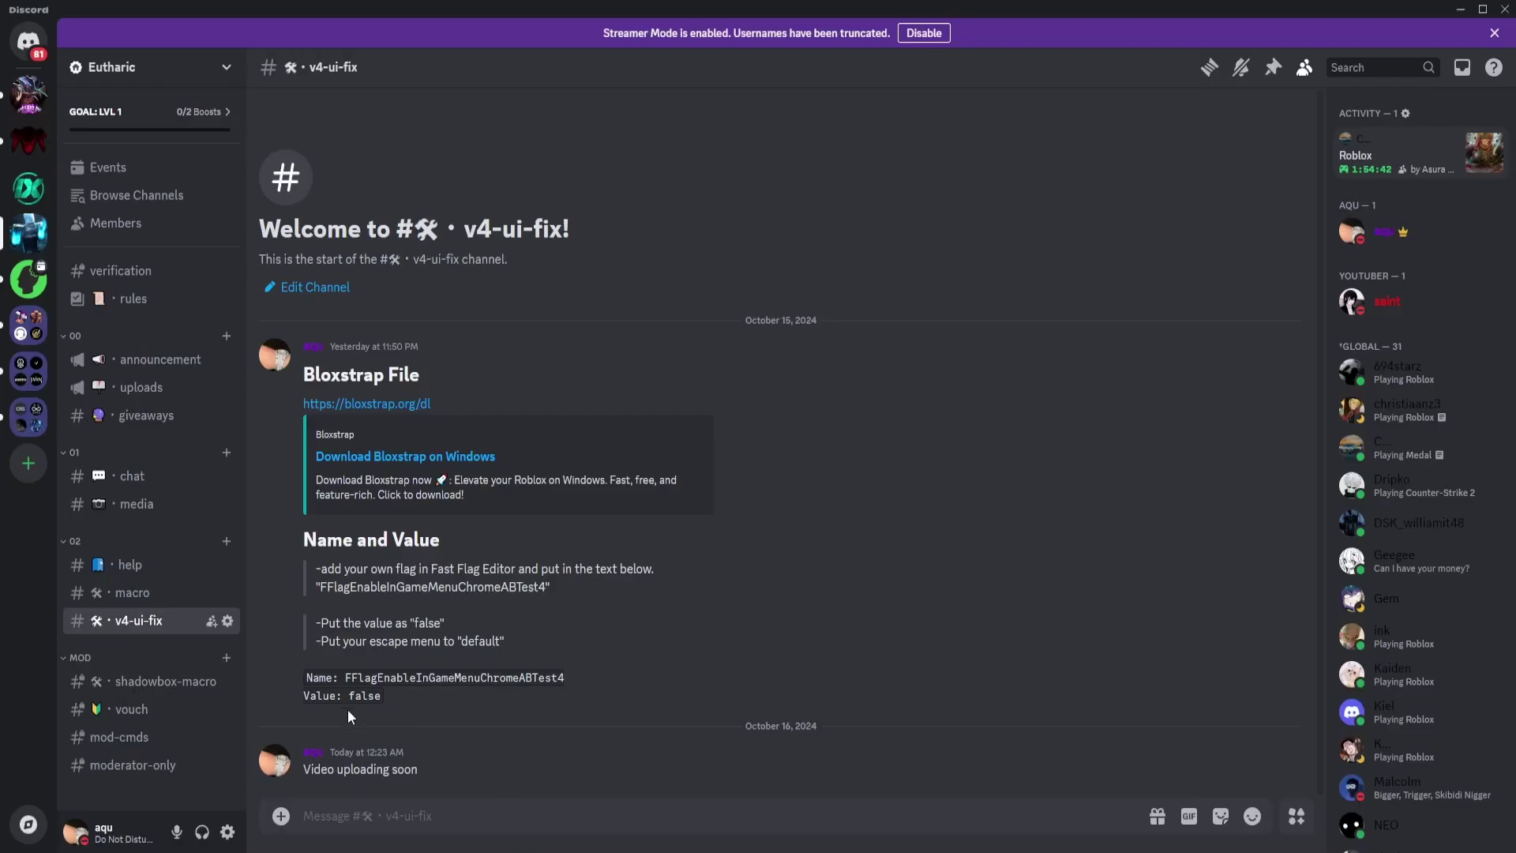
drag(345, 678, 570, 678)
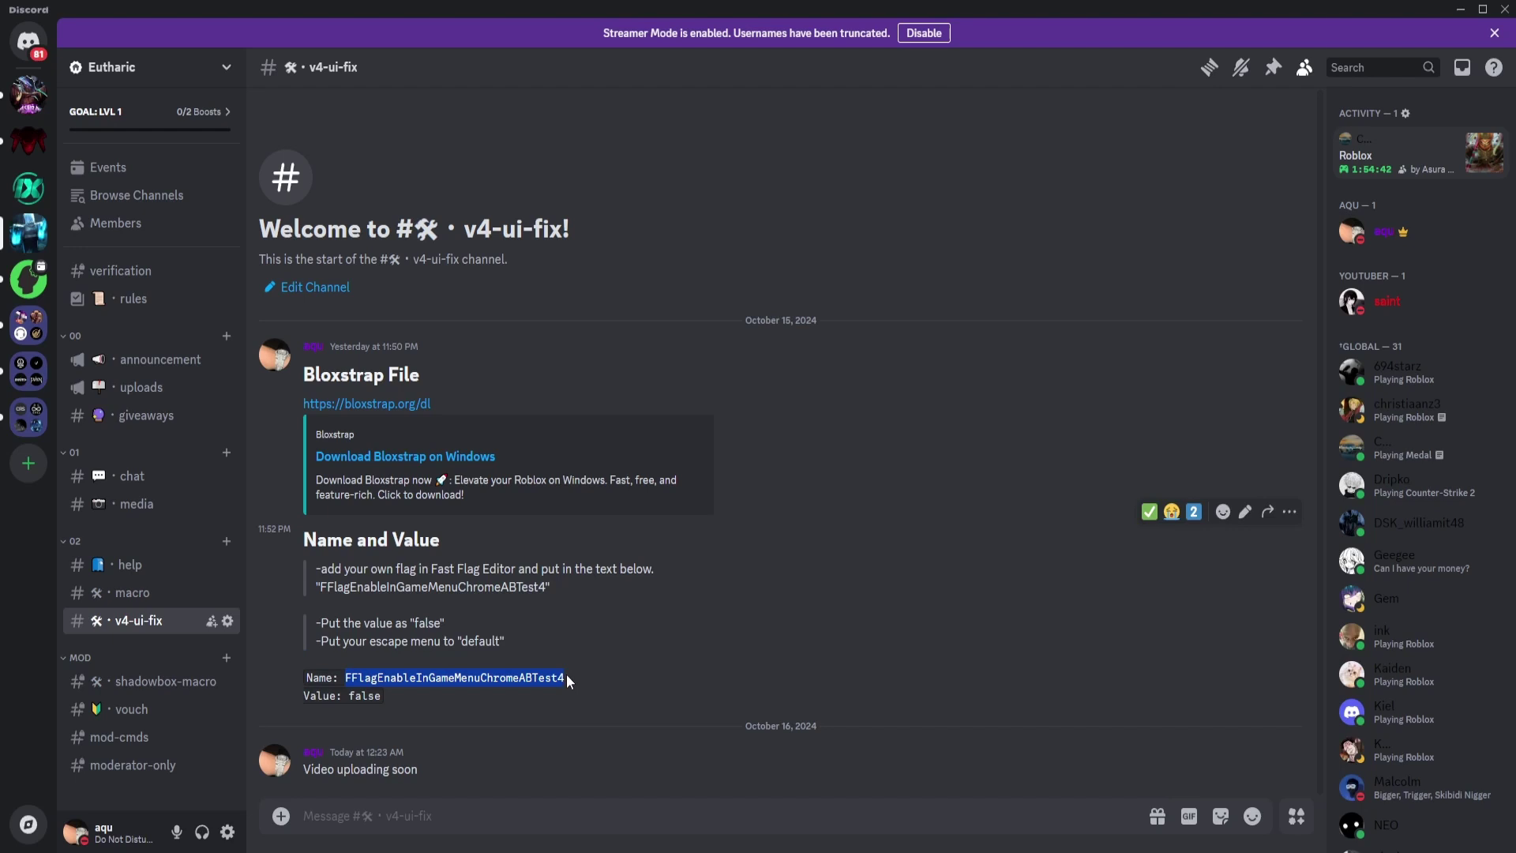
drag(320, 587, 550, 591)
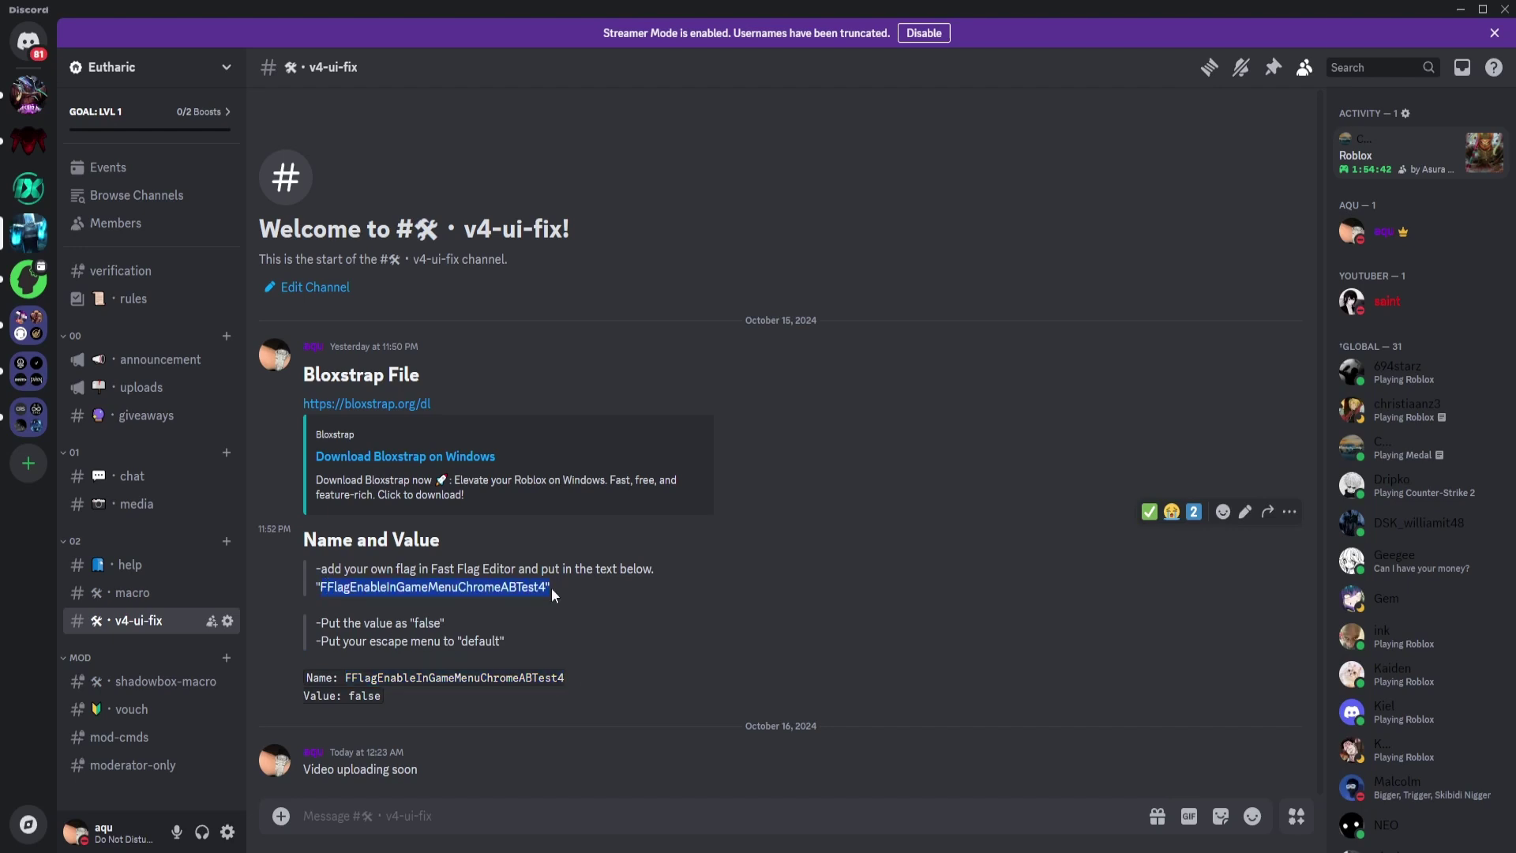
click(545, 594)
drag(350, 677, 567, 677)
key(ctrl+c)
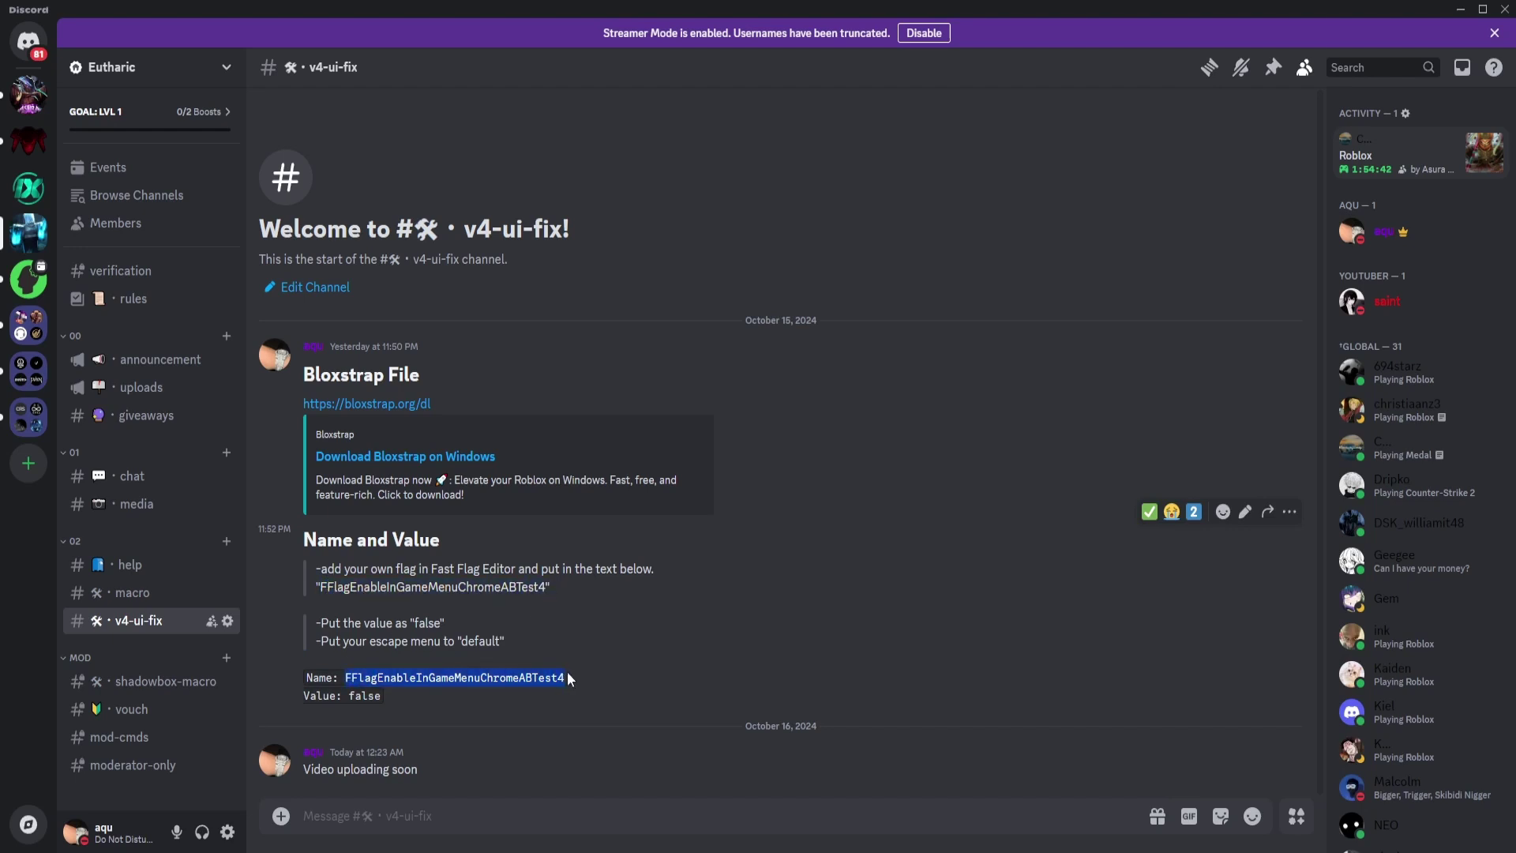
Back in Bloxstrap, paste FFlagEnableInGameMenuChromeABTest4 as the new flag's name and set its value to false
click(596, 852)
click(674, 803)
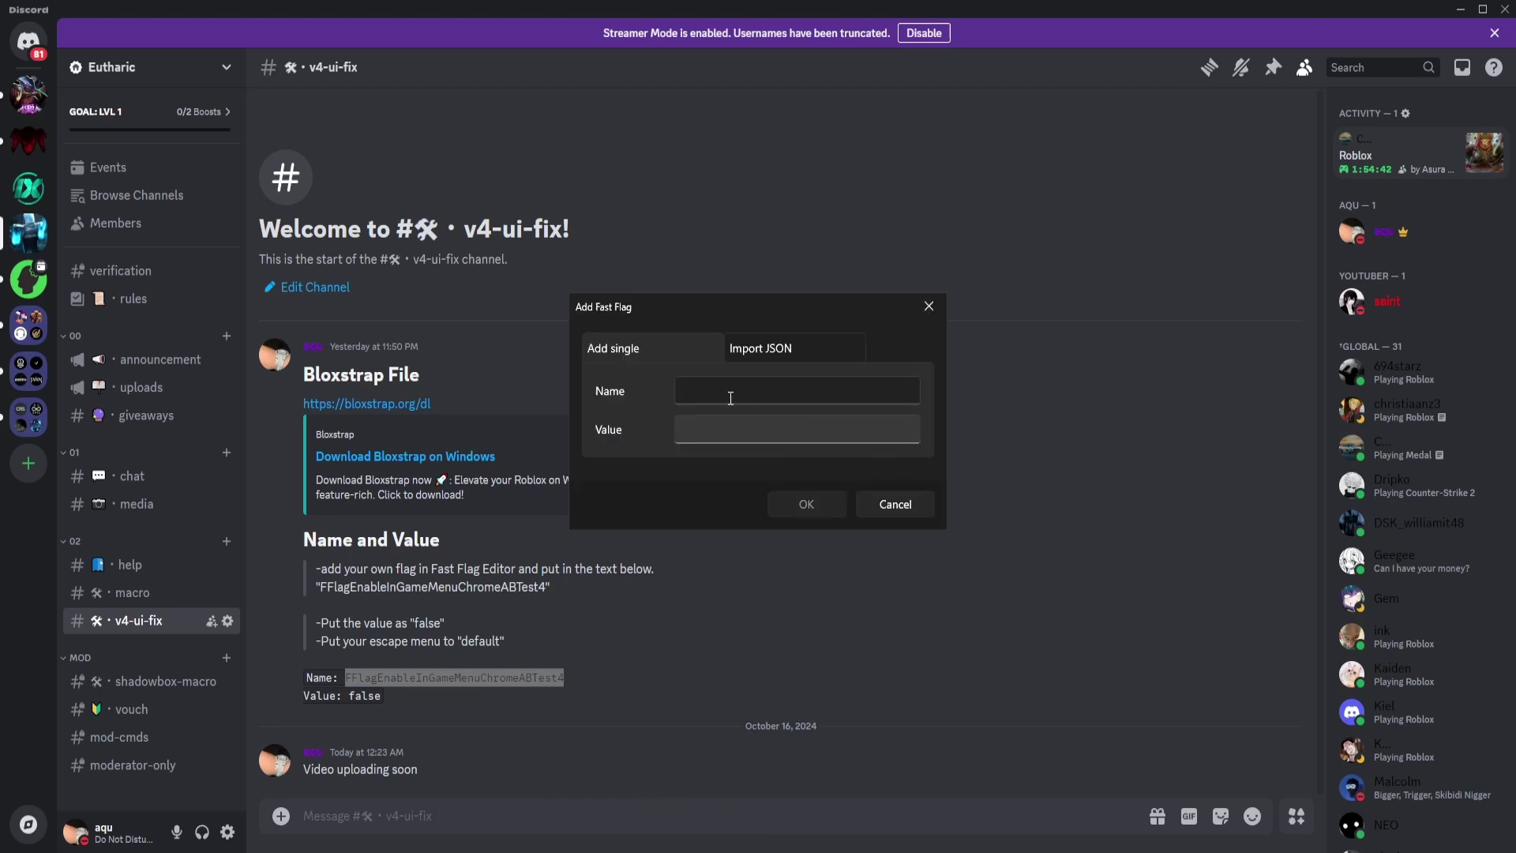
key(ctrl+v)
click(714, 426)
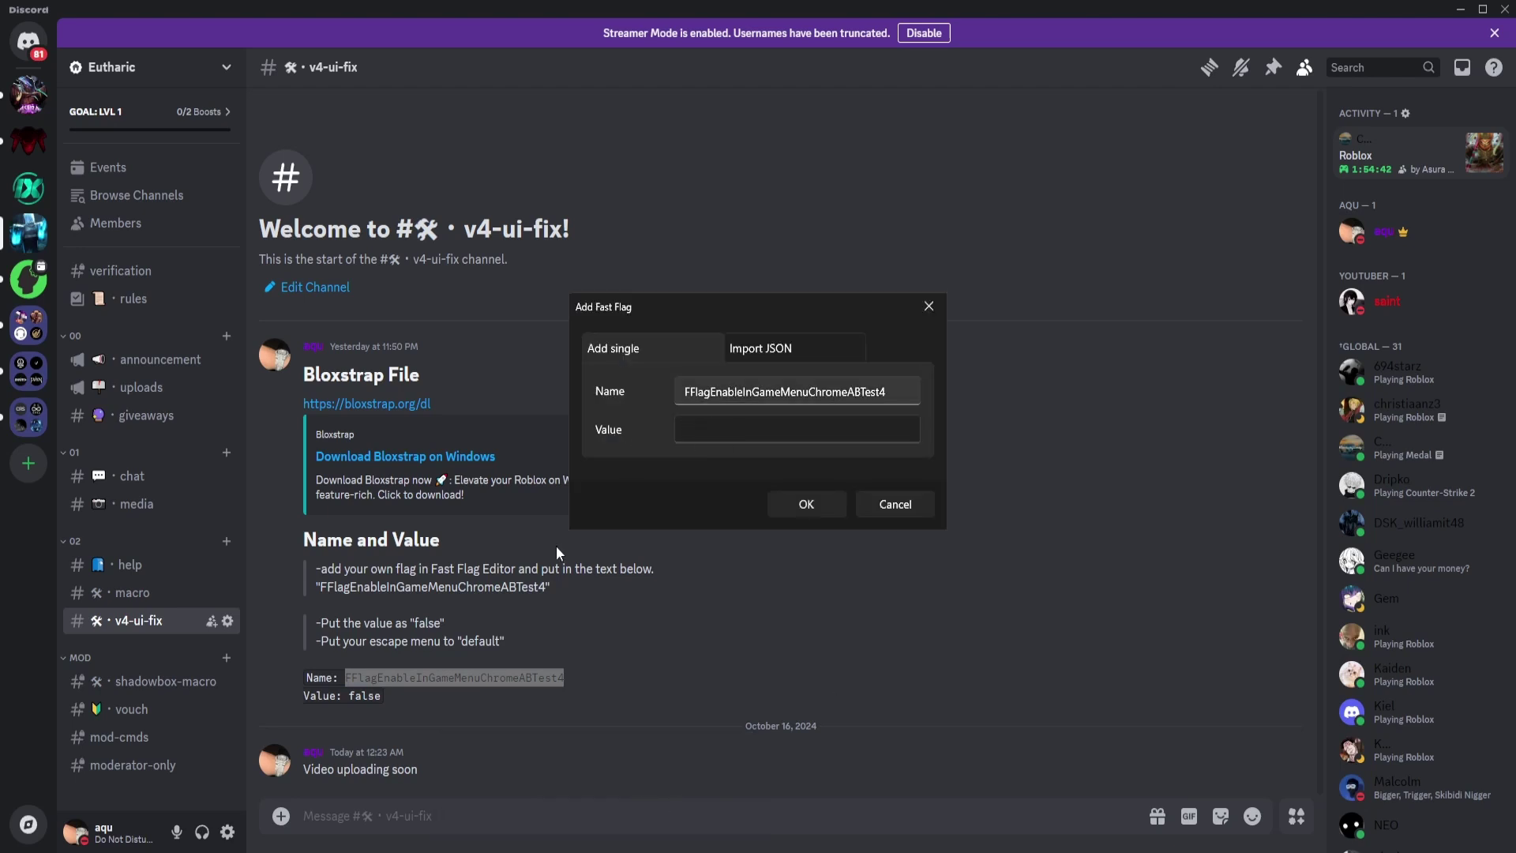
text(false)
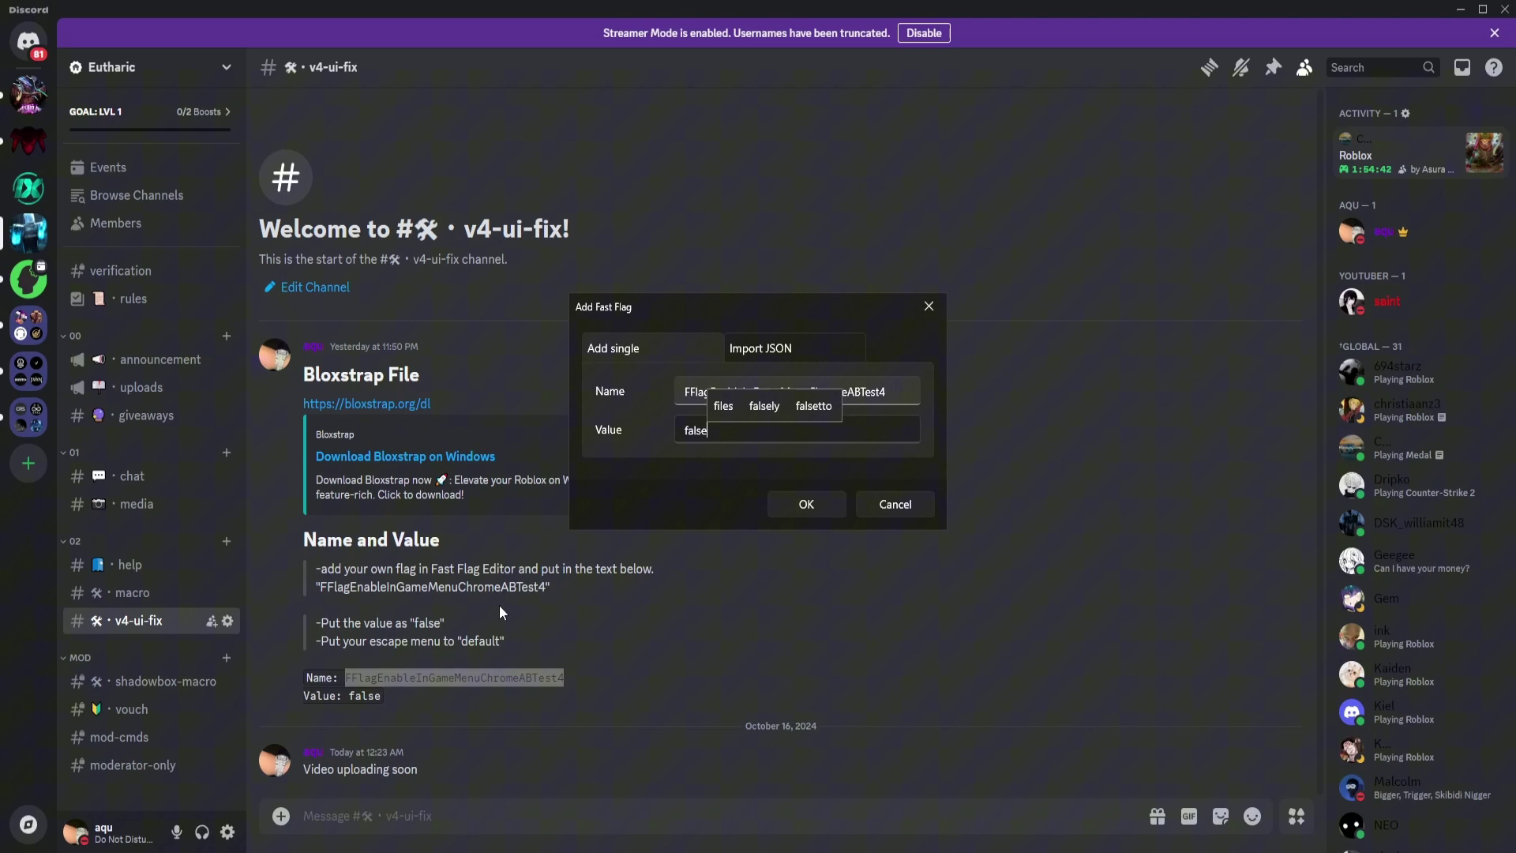
Confirm adding the new flag, then return to the Fast Flags settings and keep the preferred escape menu version at Default
click(806, 505)
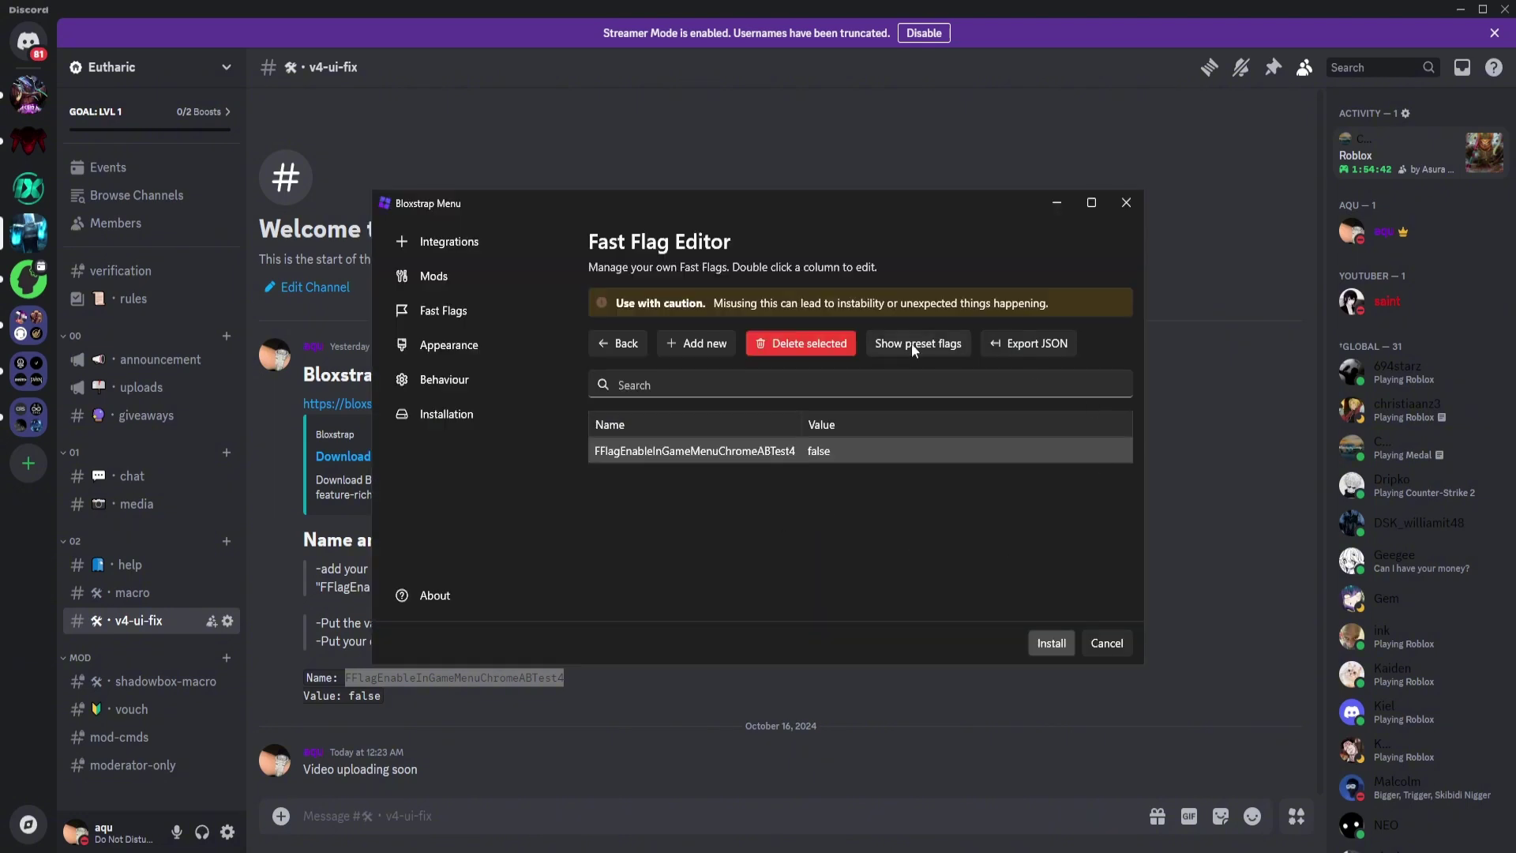
click(446, 312)
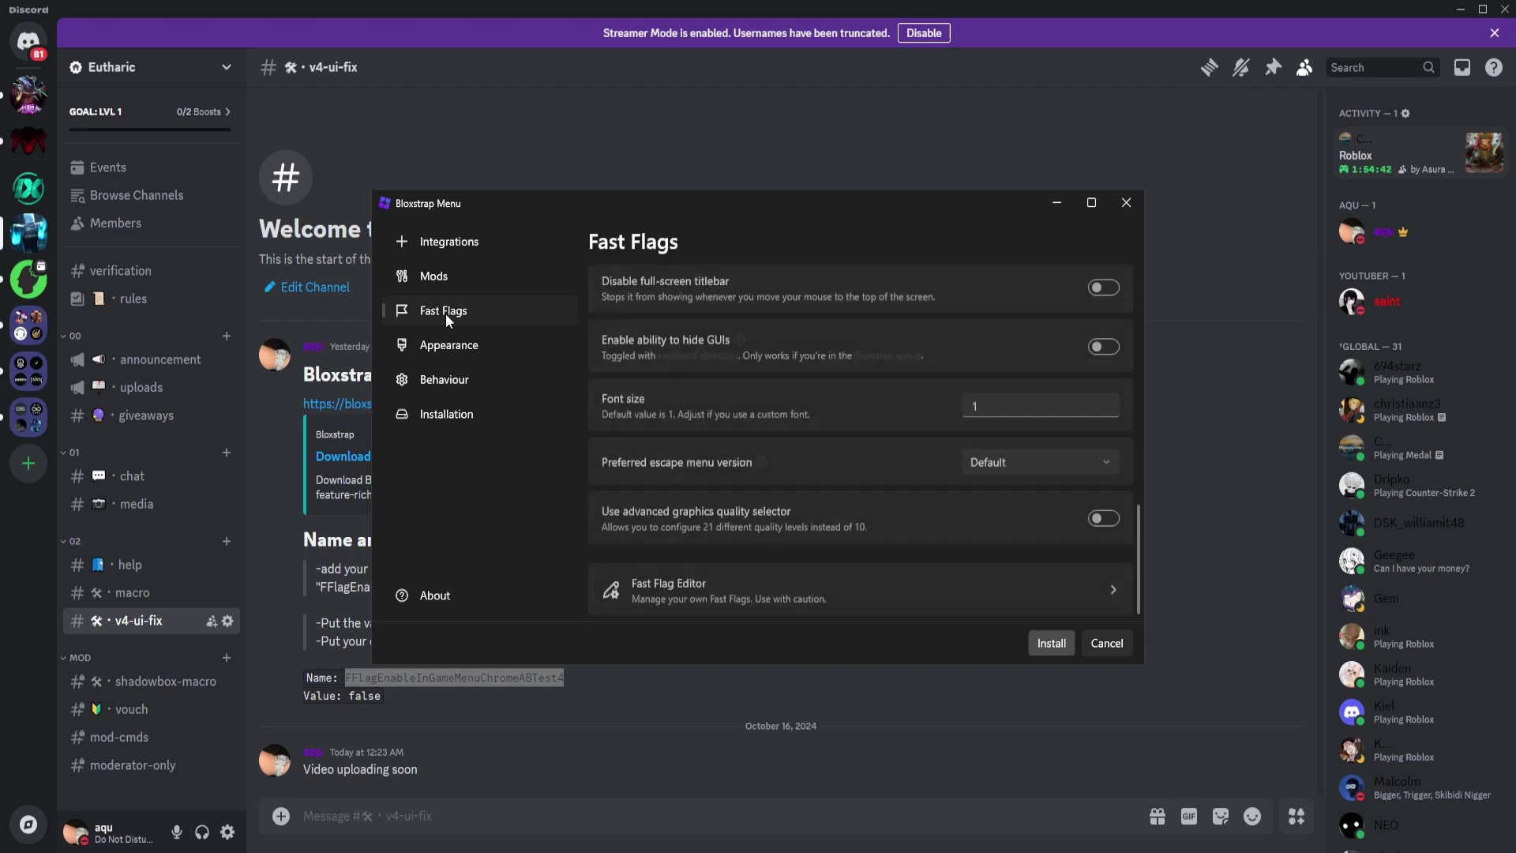
scroll(916, 447, up, 1)
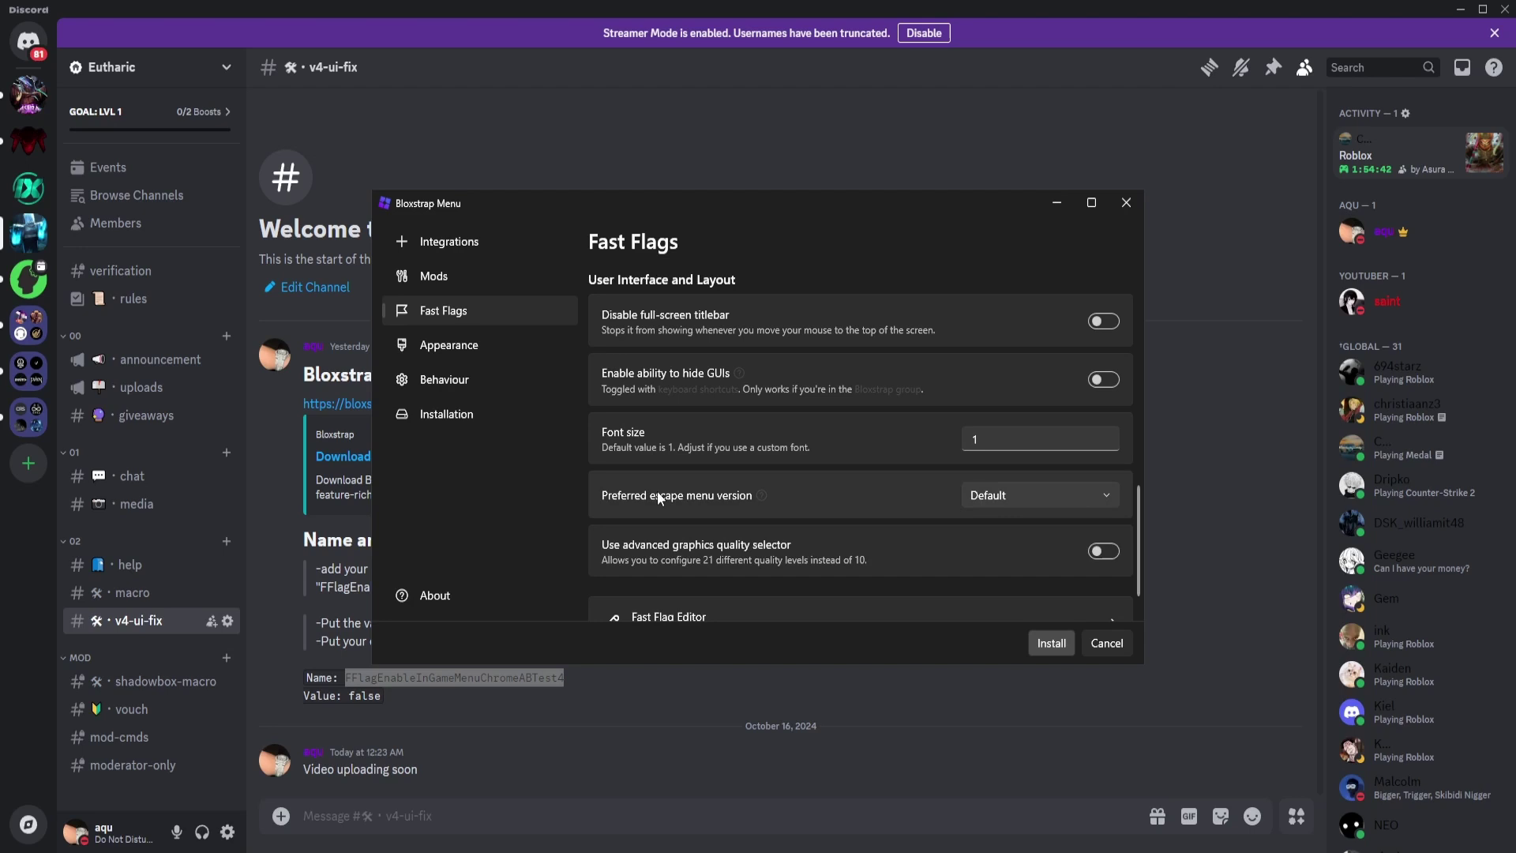
click(1036, 496)
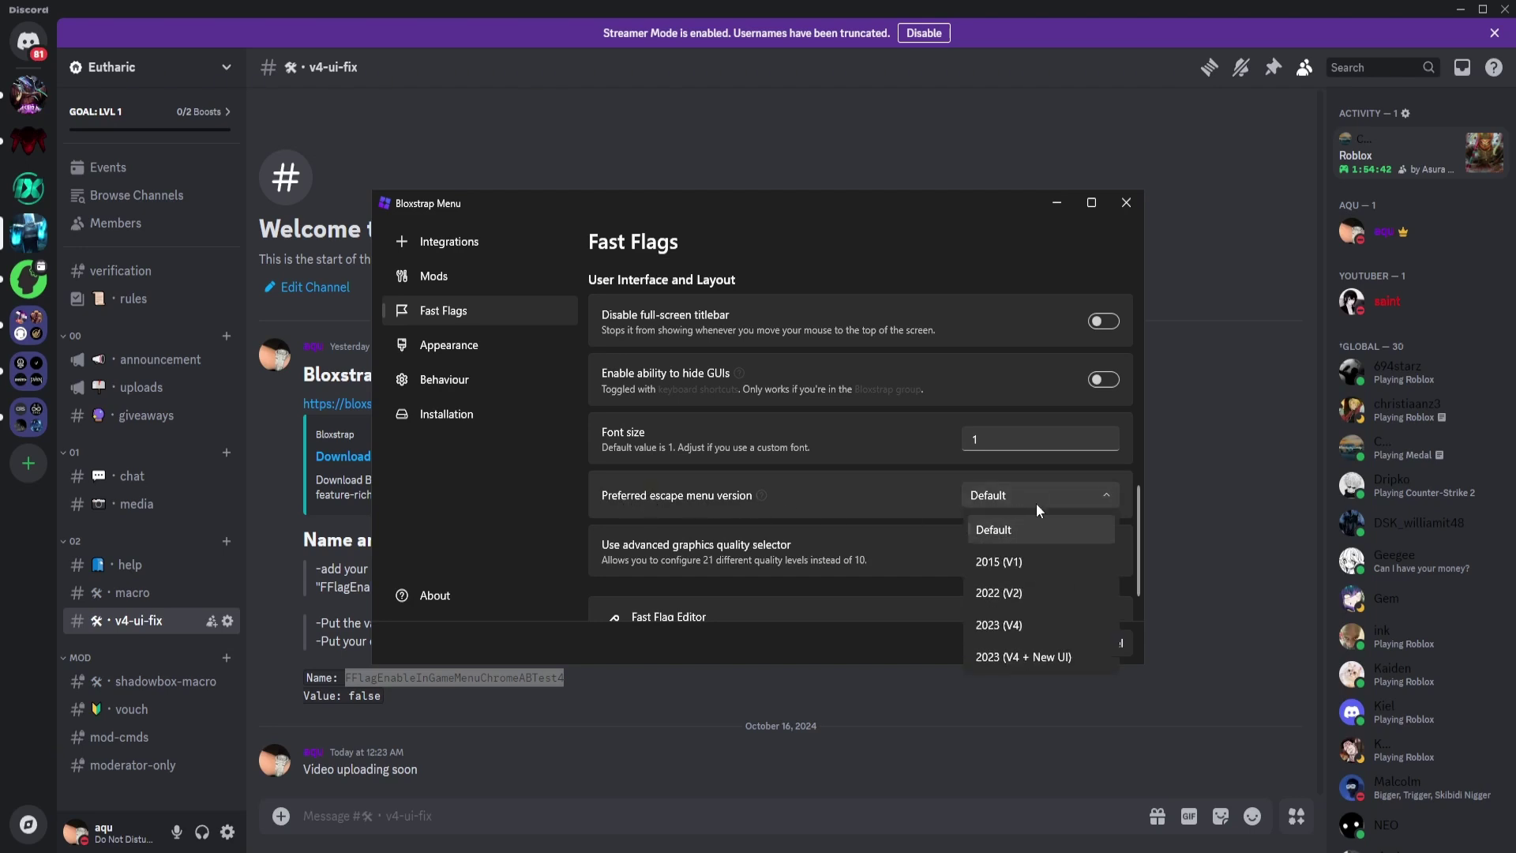
click(1020, 497)
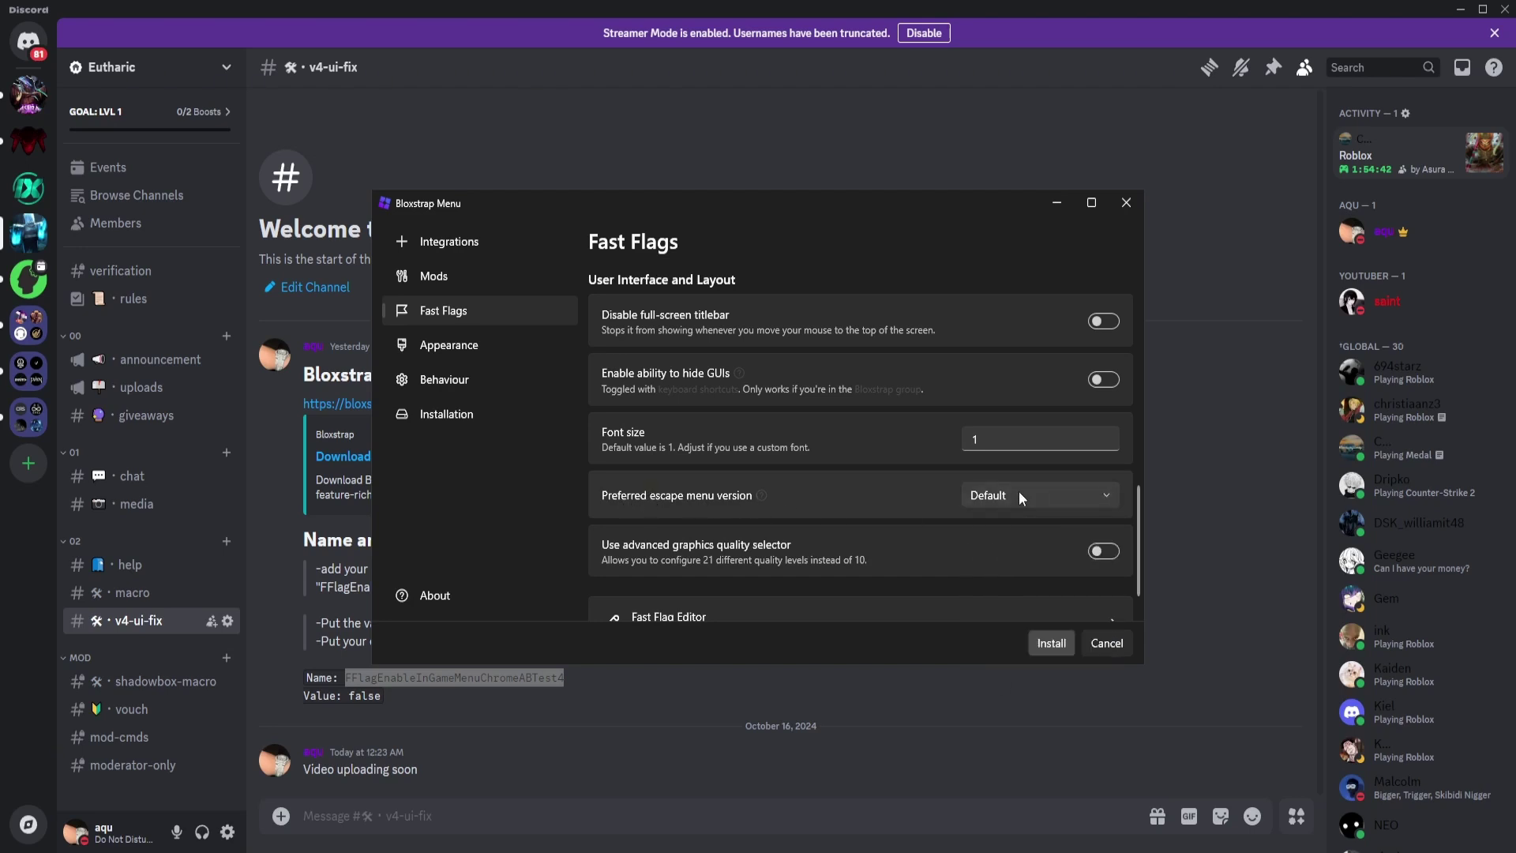
click(1025, 494)
click(1031, 495)
Install Bloxstrap with the configured settings, accepting the information shown before installation
scroll(892, 529, down, 1)
click(1045, 642)
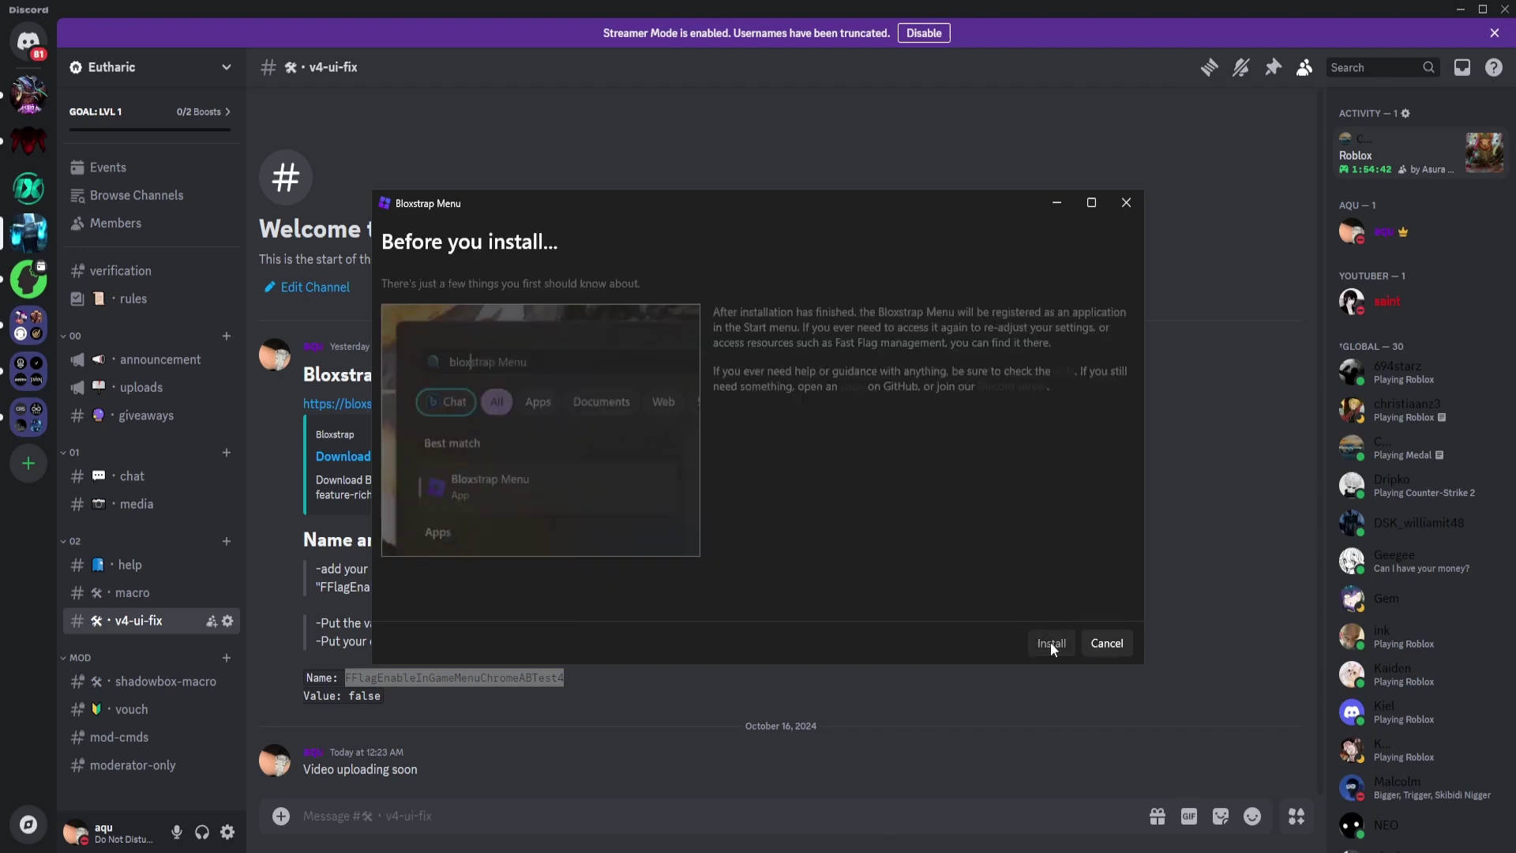
click(1051, 642)
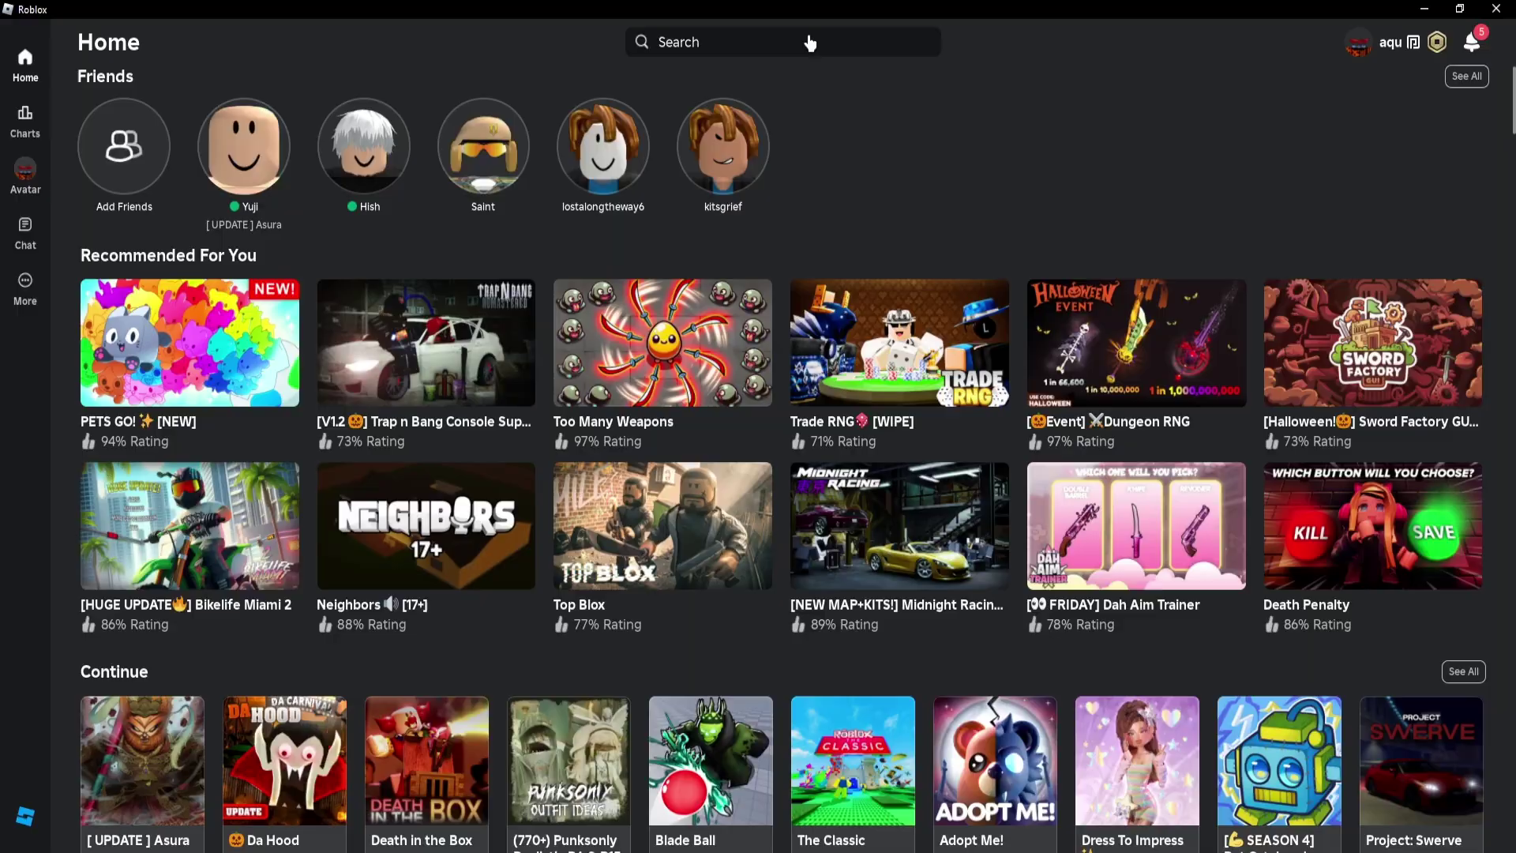
Close the Roblox app and switch to the web browser
double_click(574, 9)
double_click(574, 111)
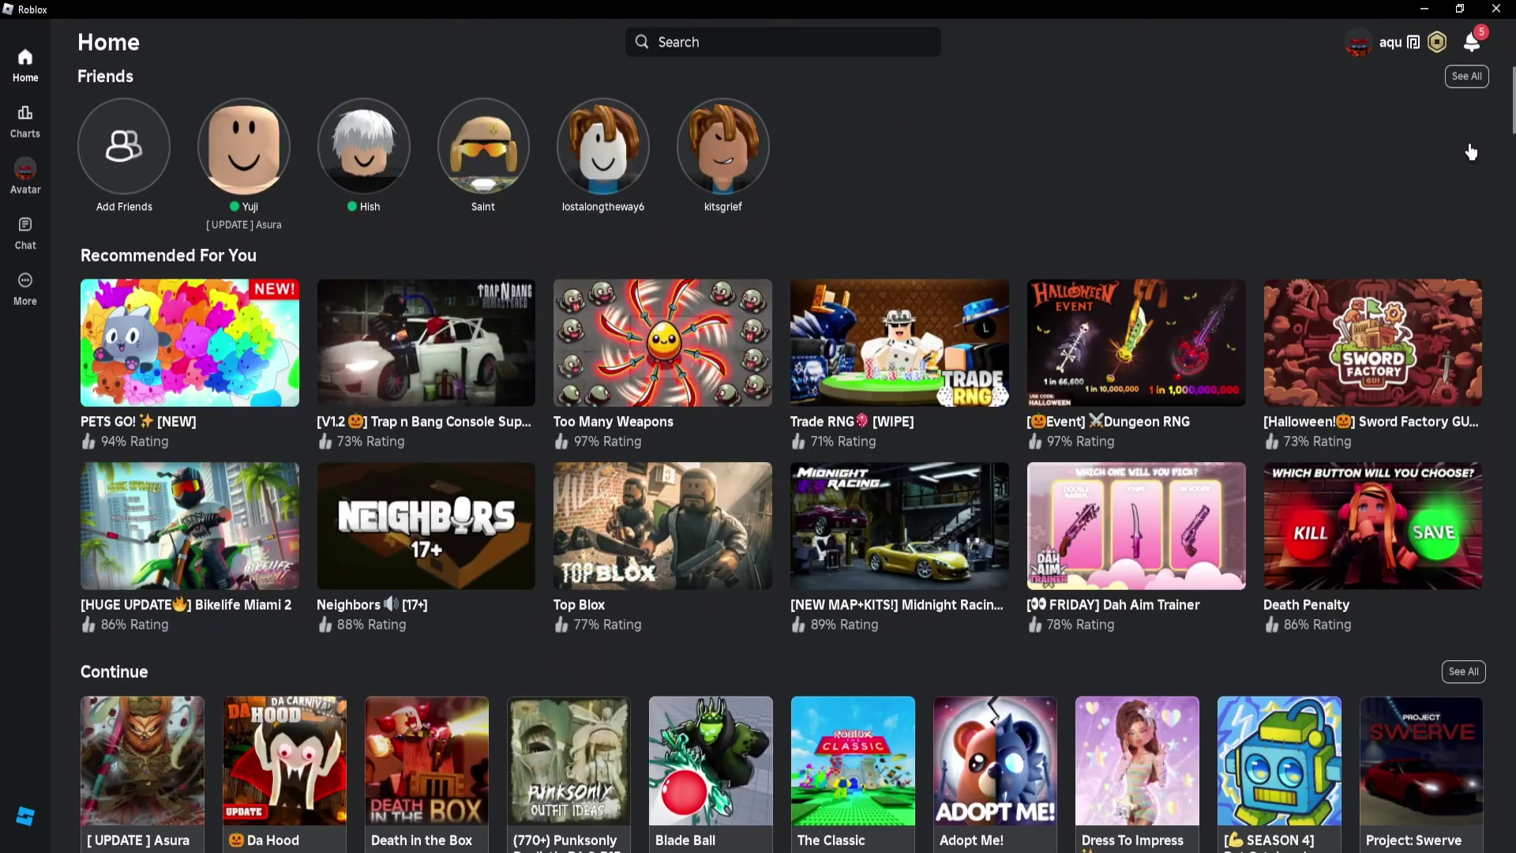
click(1497, 9)
click(609, 839)
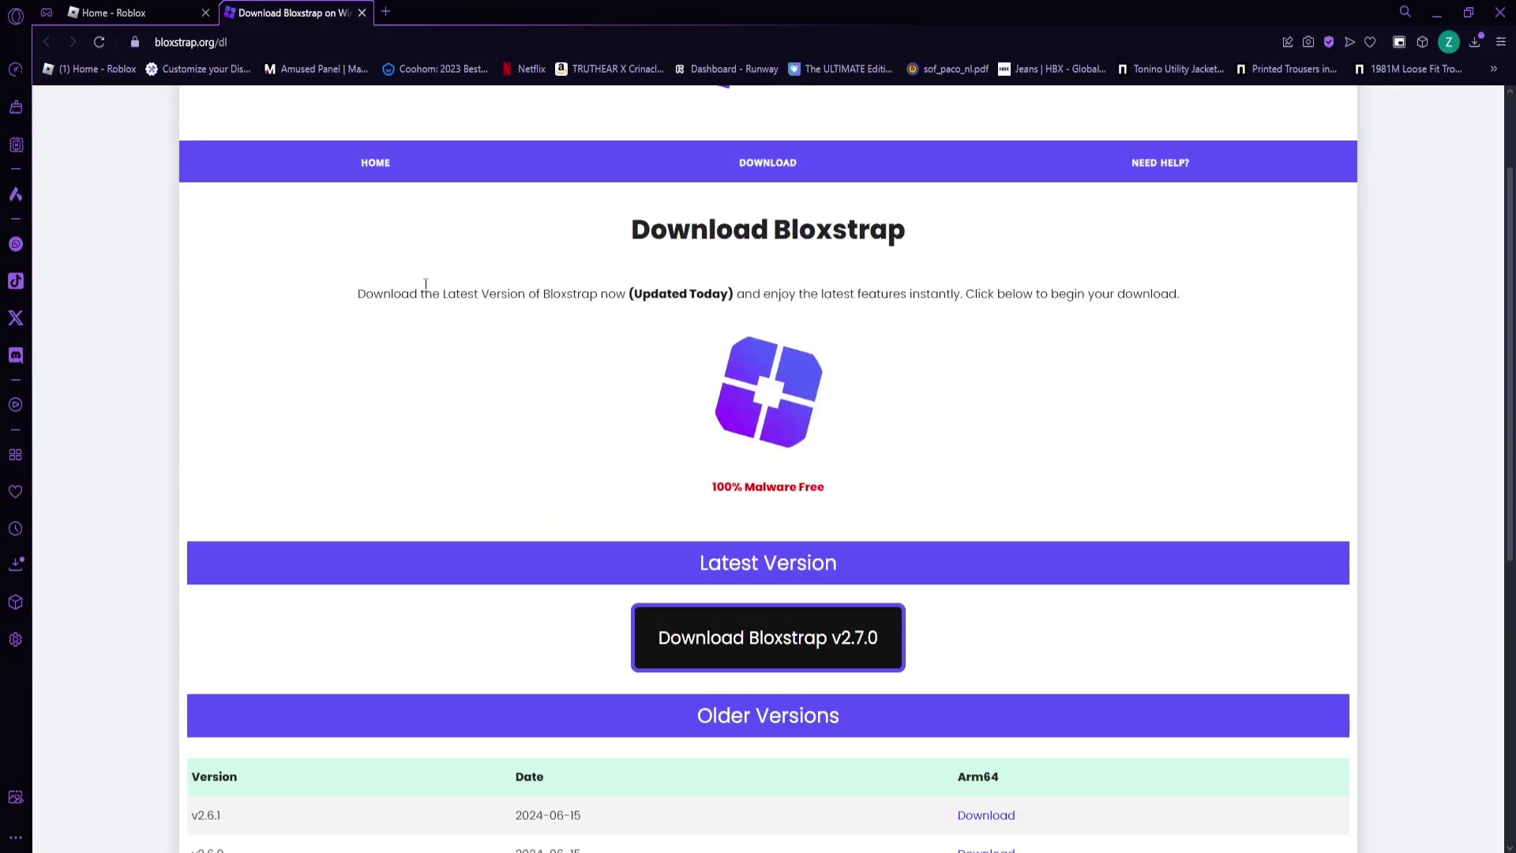
Open the Asura game page from the Continue section of the Roblox home page and launch the game
click(113, 11)
scroll(395, 632, down, 2)
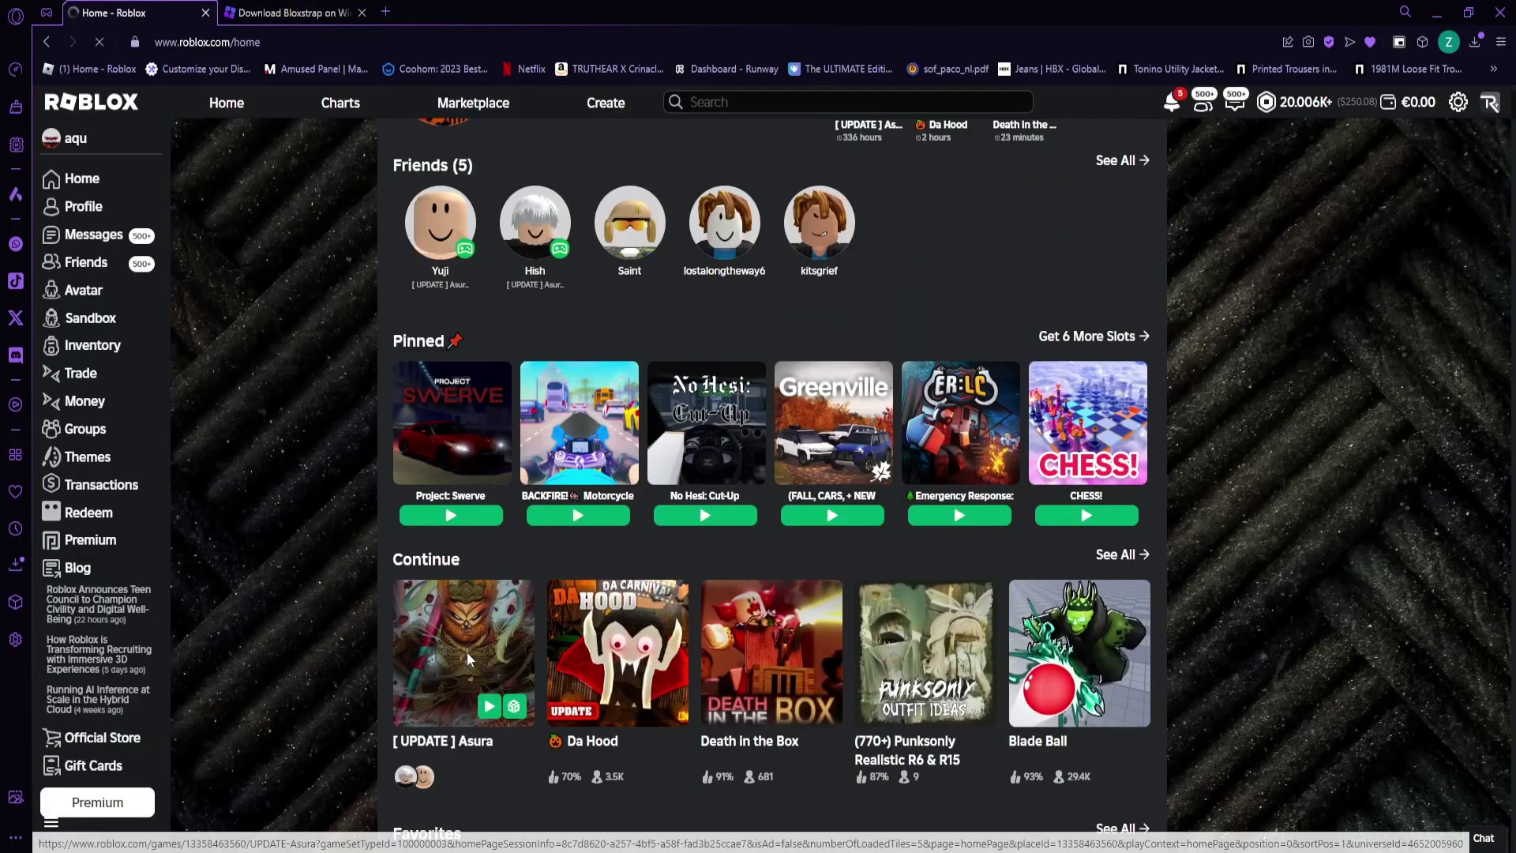
click(466, 660)
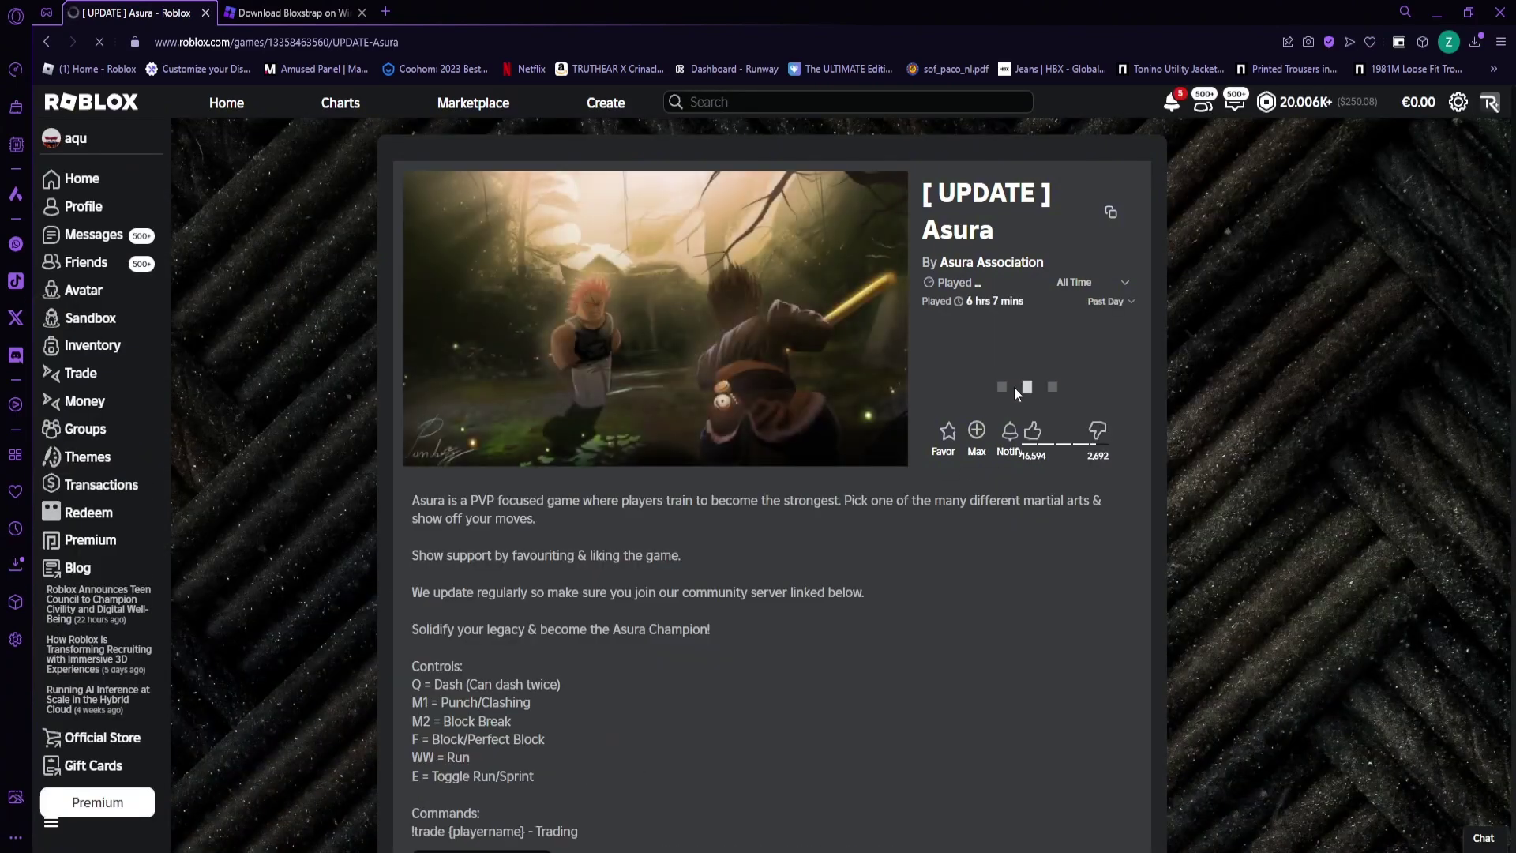
click(1014, 386)
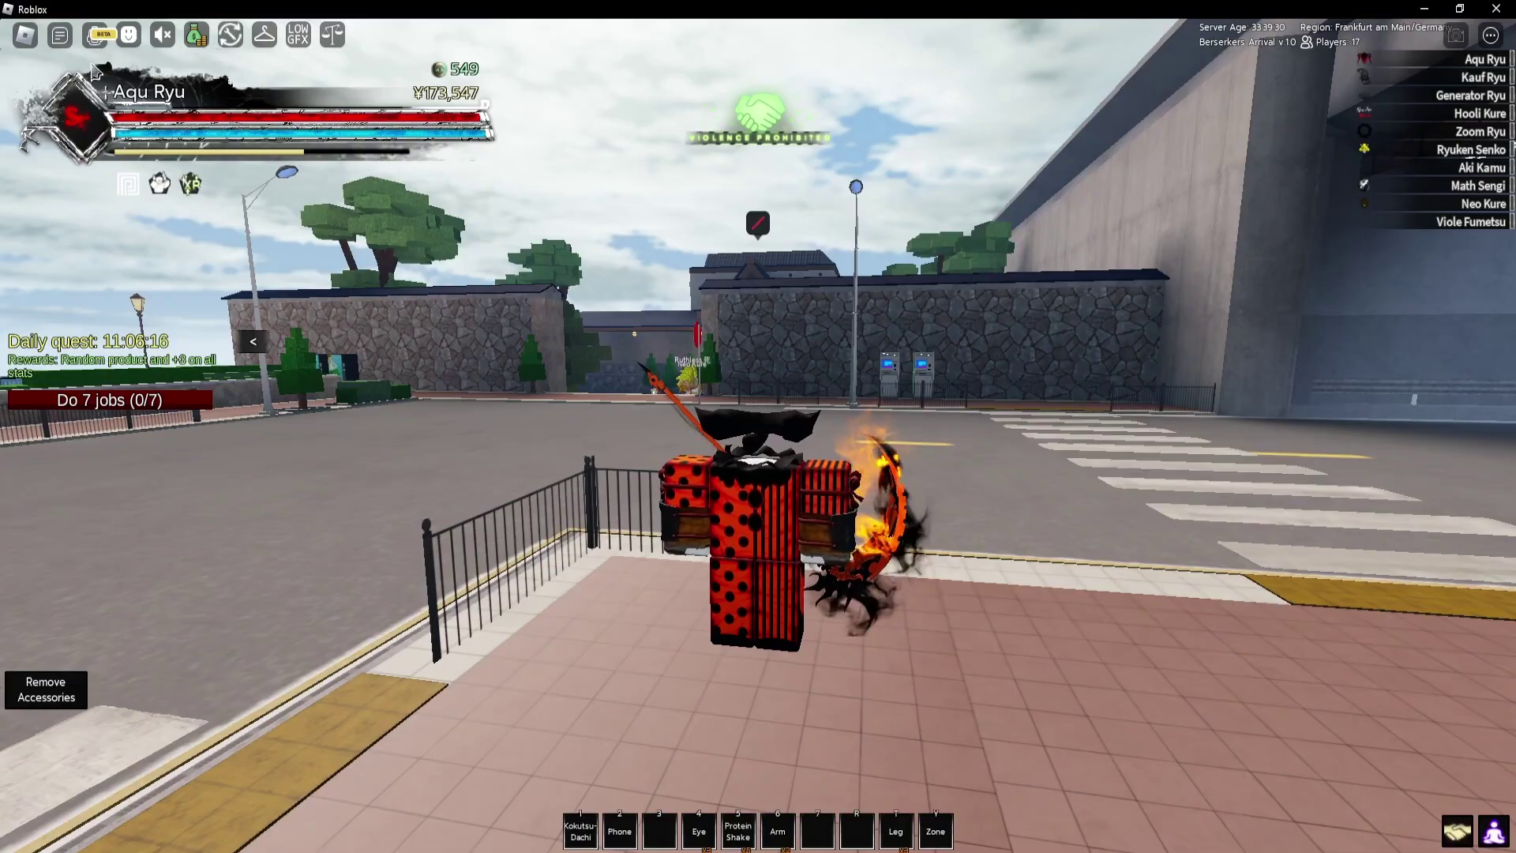
Run the character along the street past the Asura Association building to the gym
key(w)
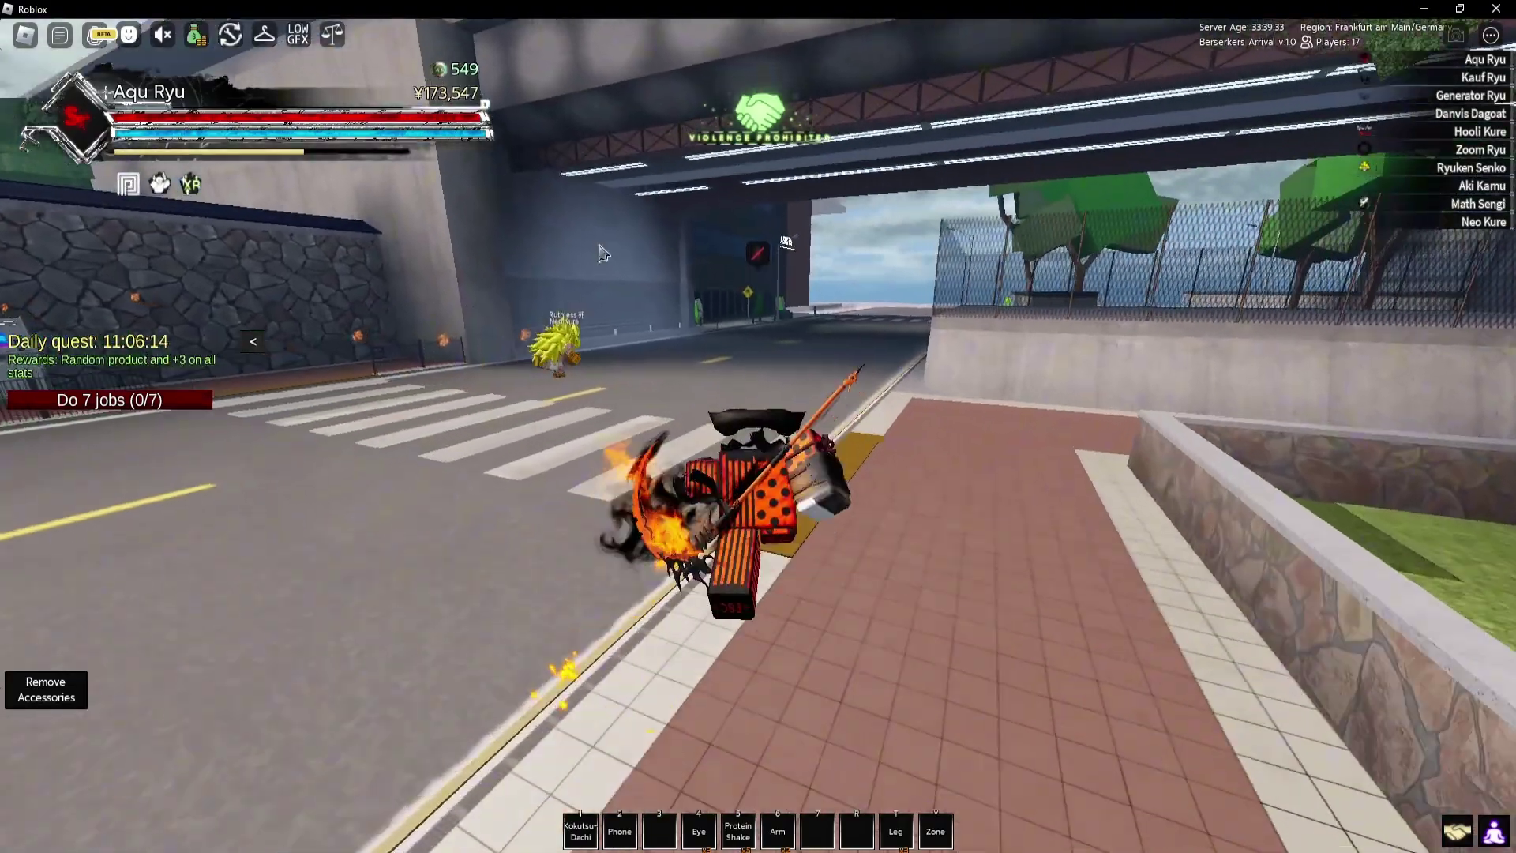
key(w)
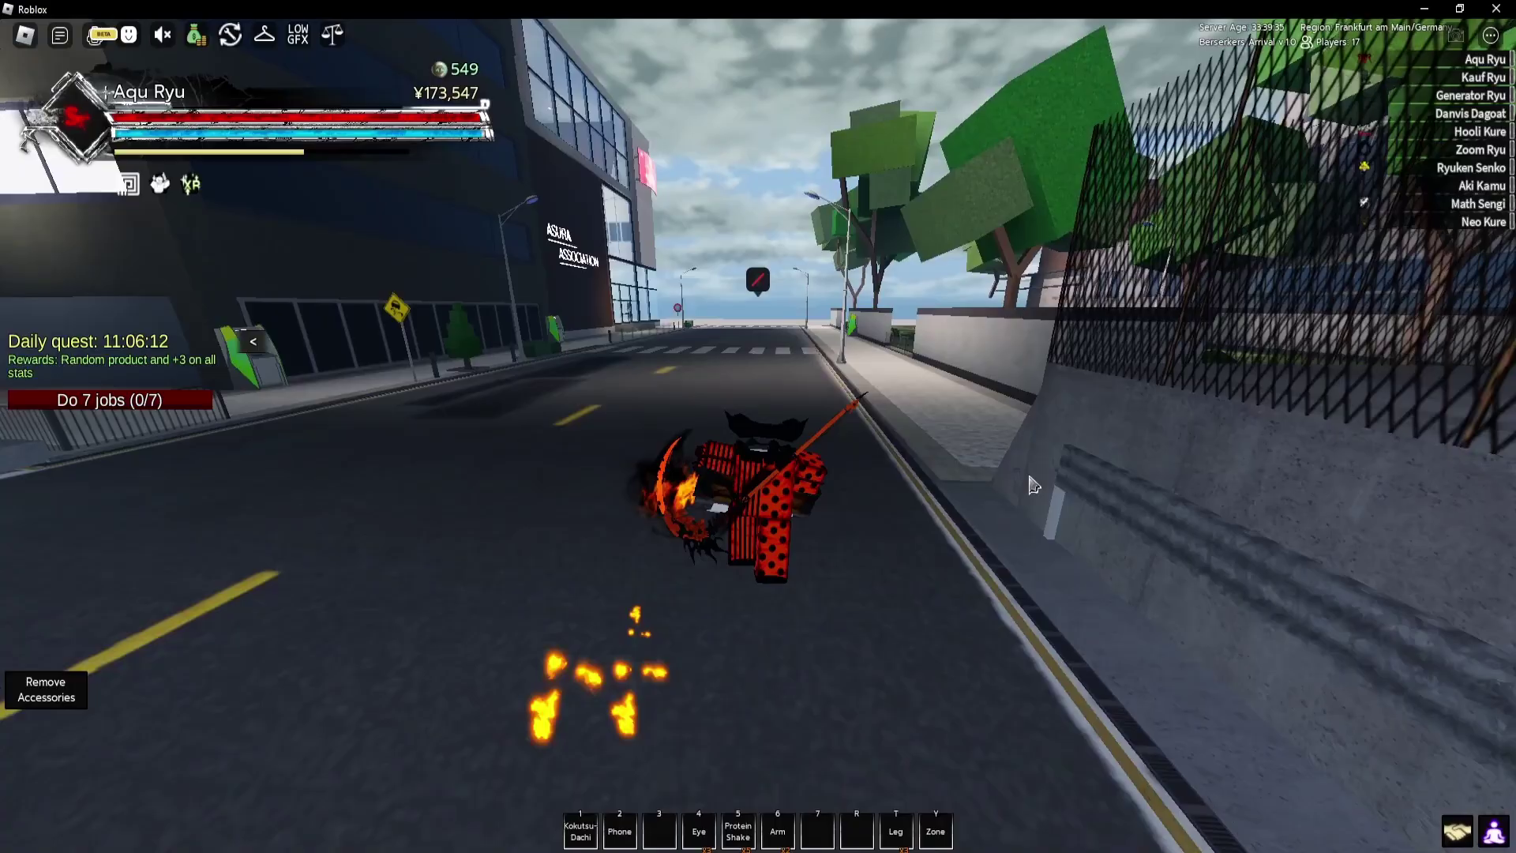
key(w)
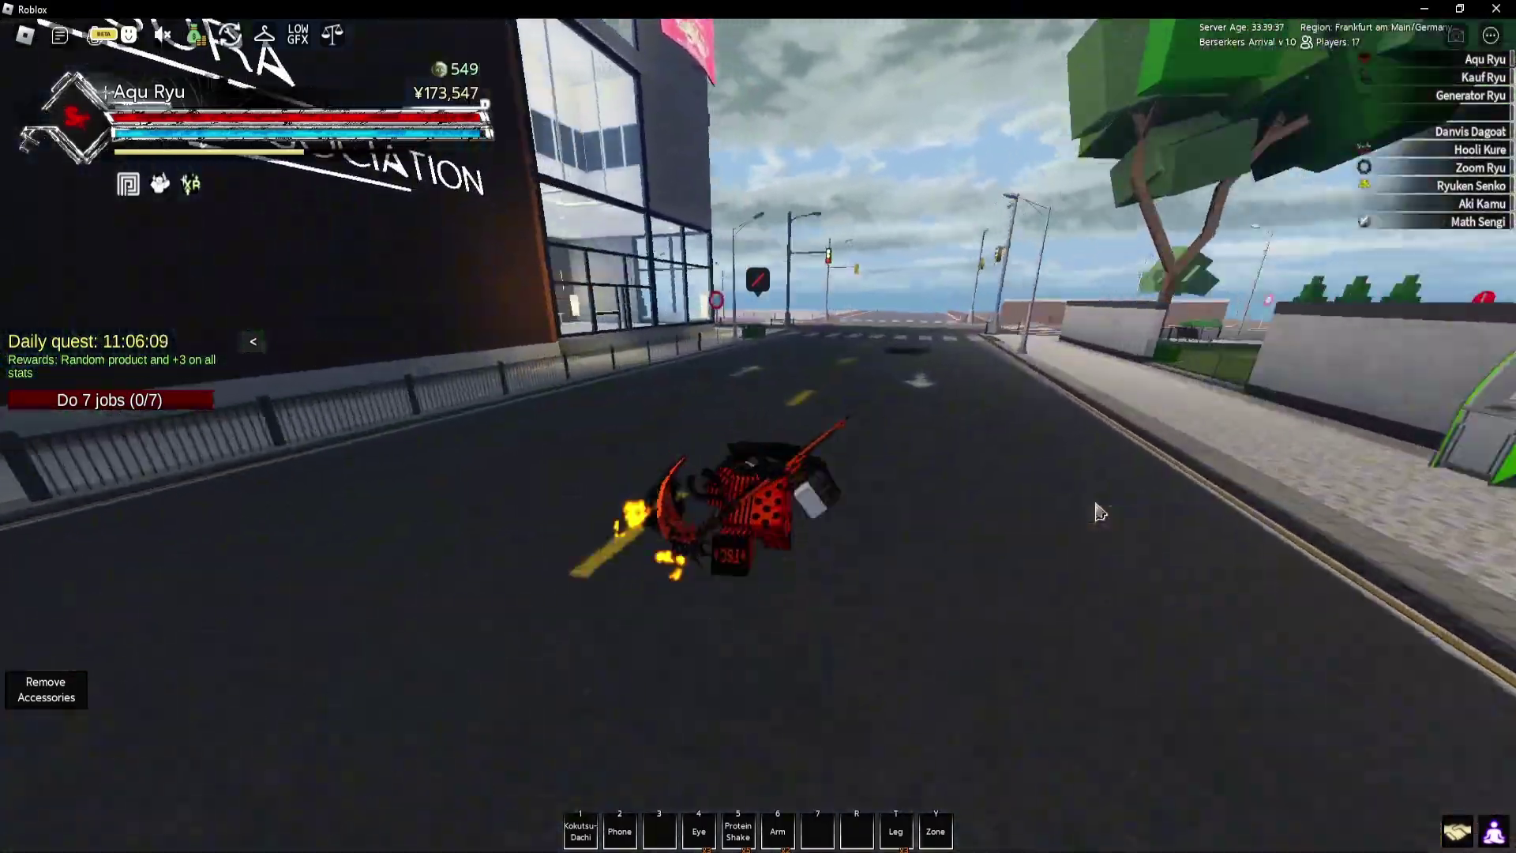
key(w)
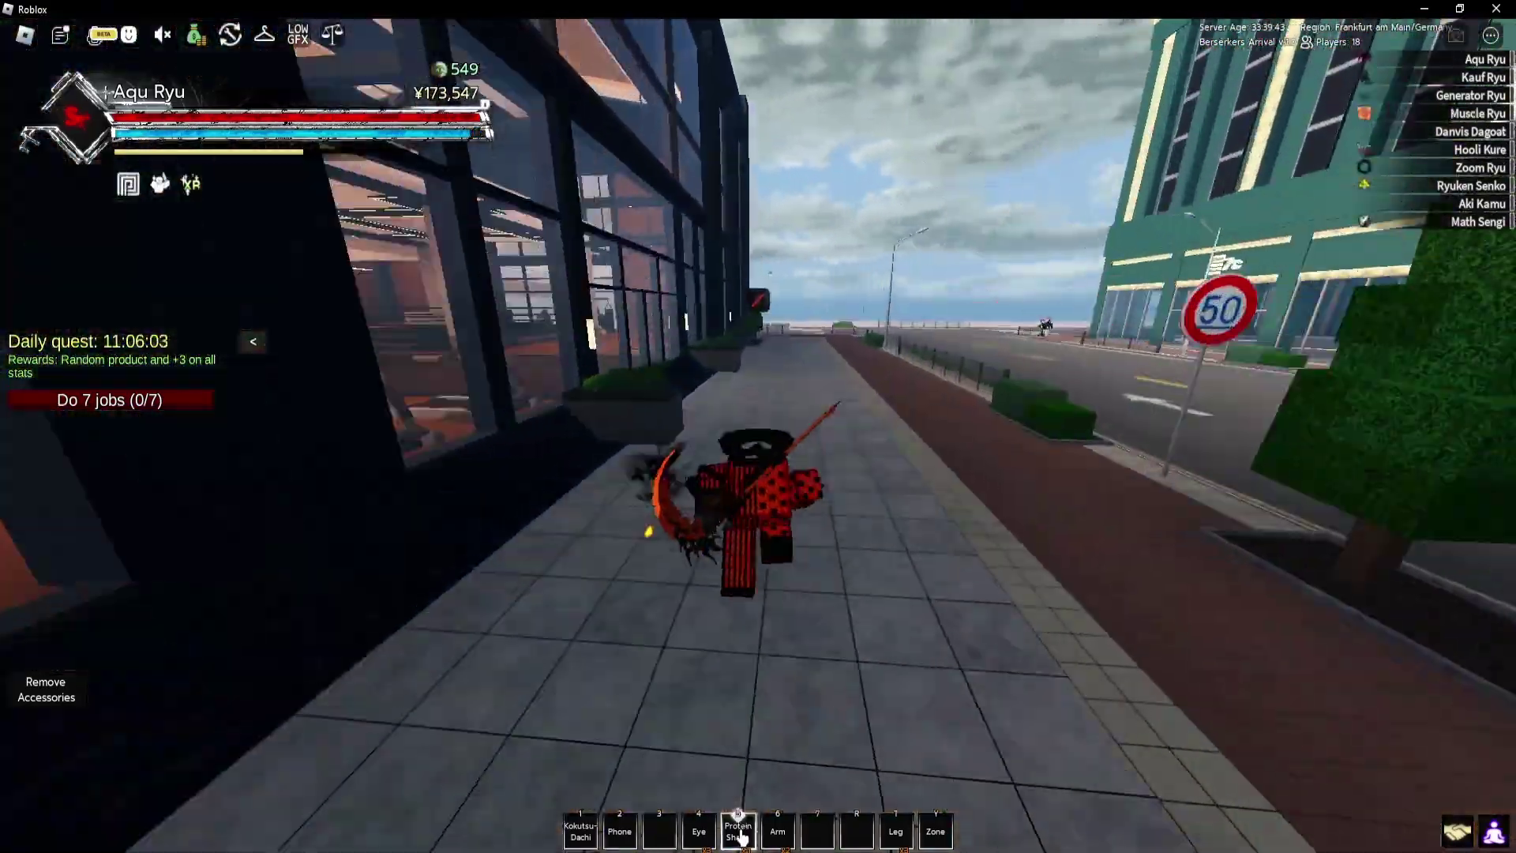
key(e)
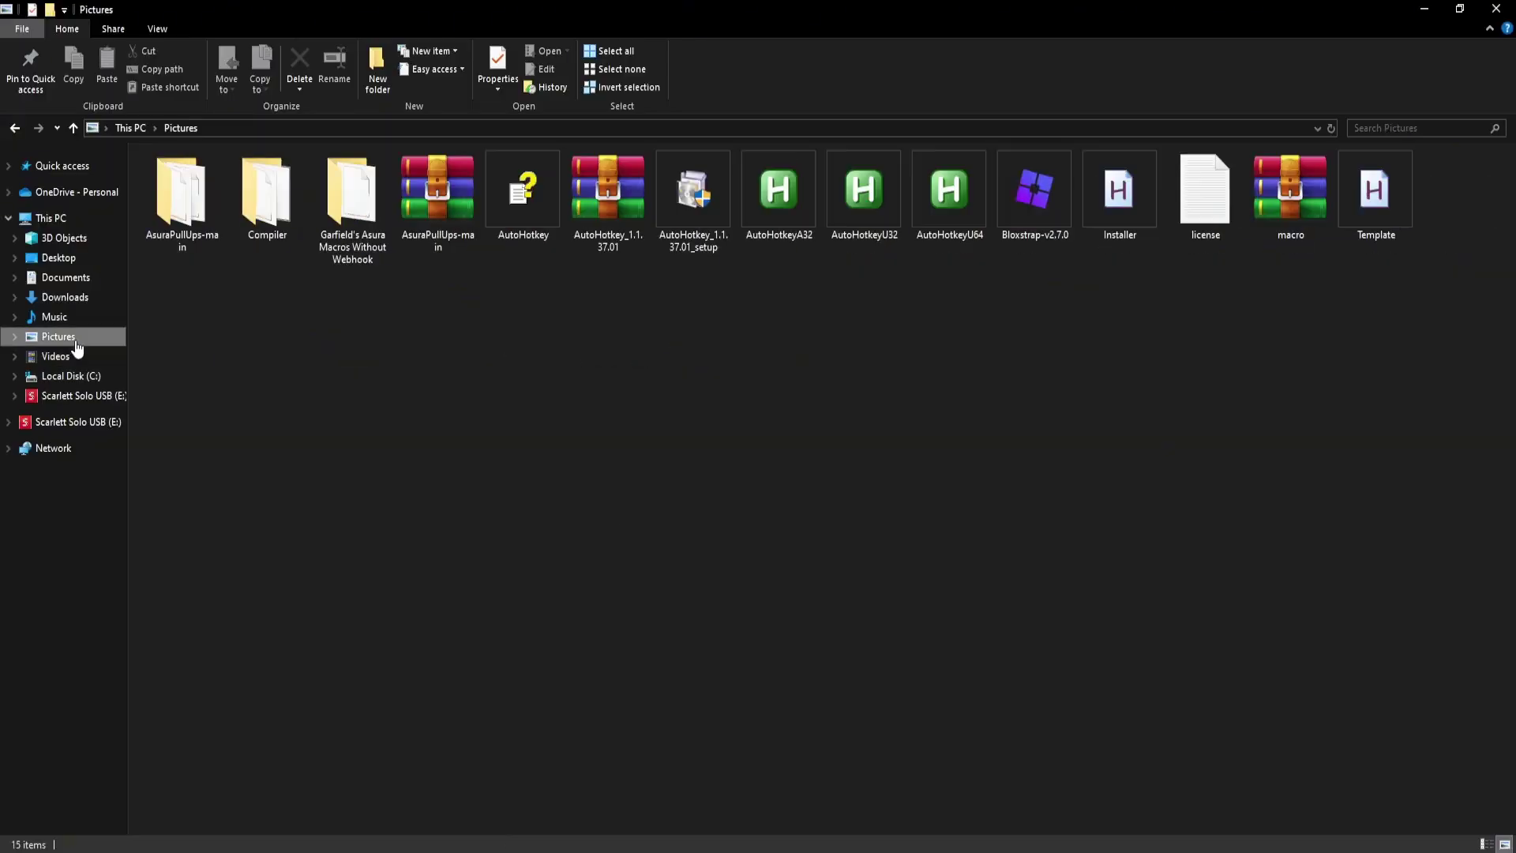
Switch to File Explorer and run GarfieldStaminaTread from the StaminaTreadMacro folder in Garfield's Asura Macros Without Webhook
double_click(332, 208)
double_click(197, 247)
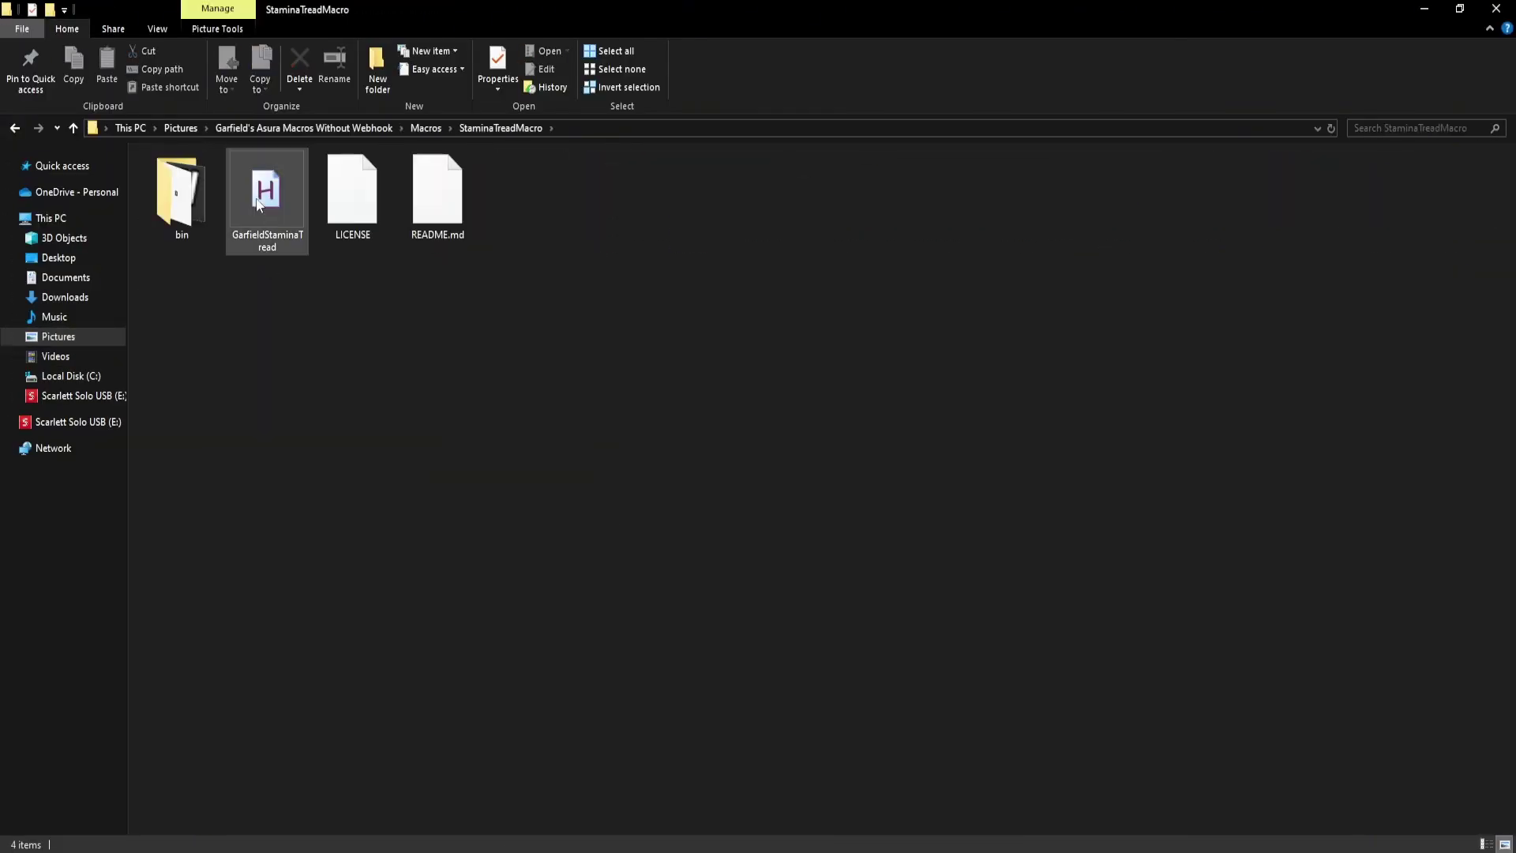
double_click(271, 209)
Move the Roblox window into the screen's upper corner above the macro window and choose Stamina as the treadmill's training stat
drag(426, 89, 319, 30)
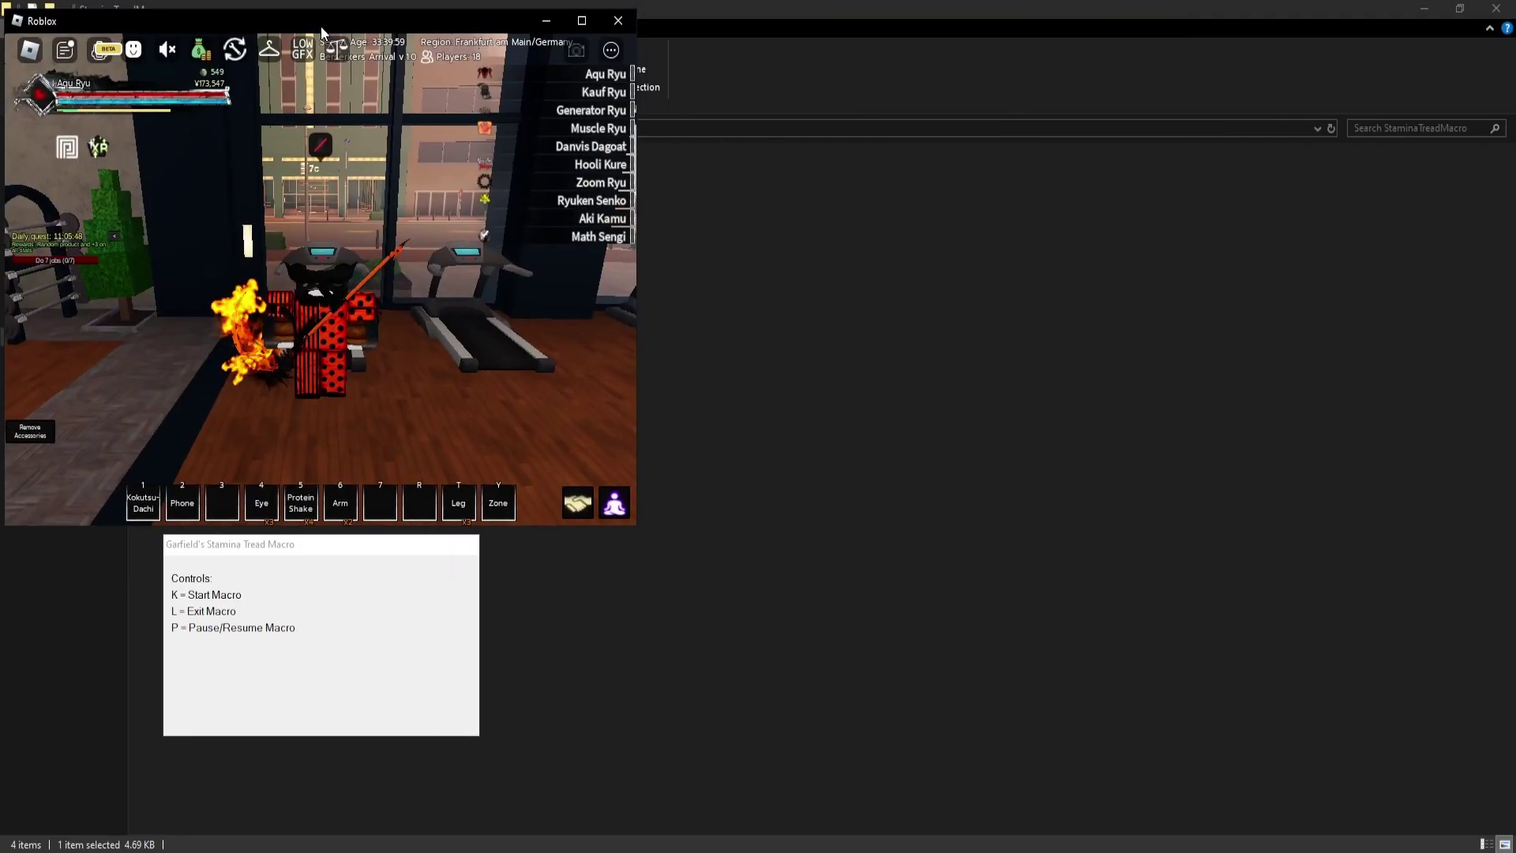
click(324, 260)
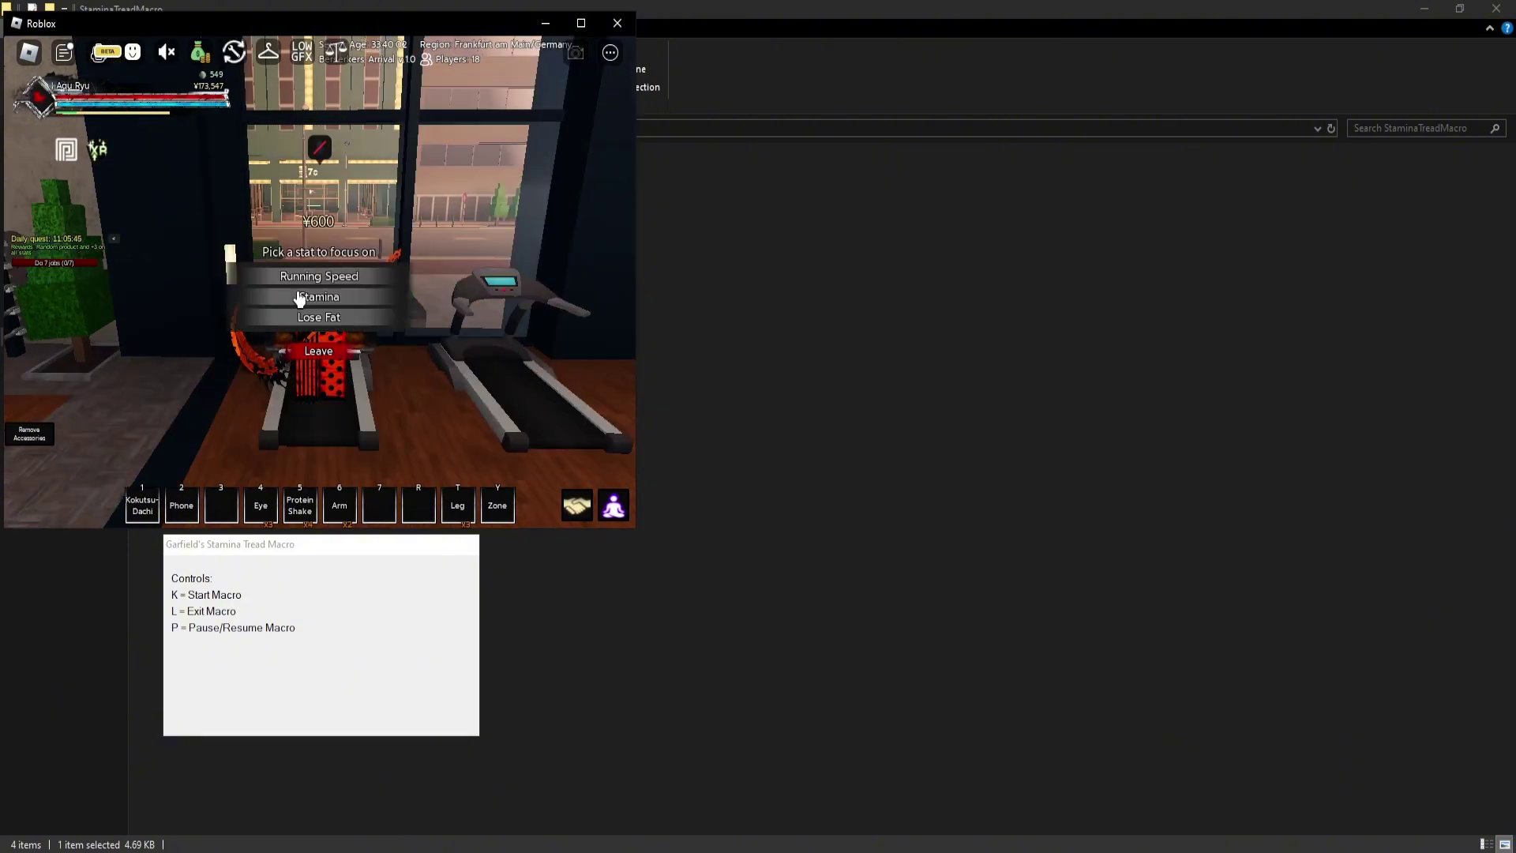
click(299, 295)
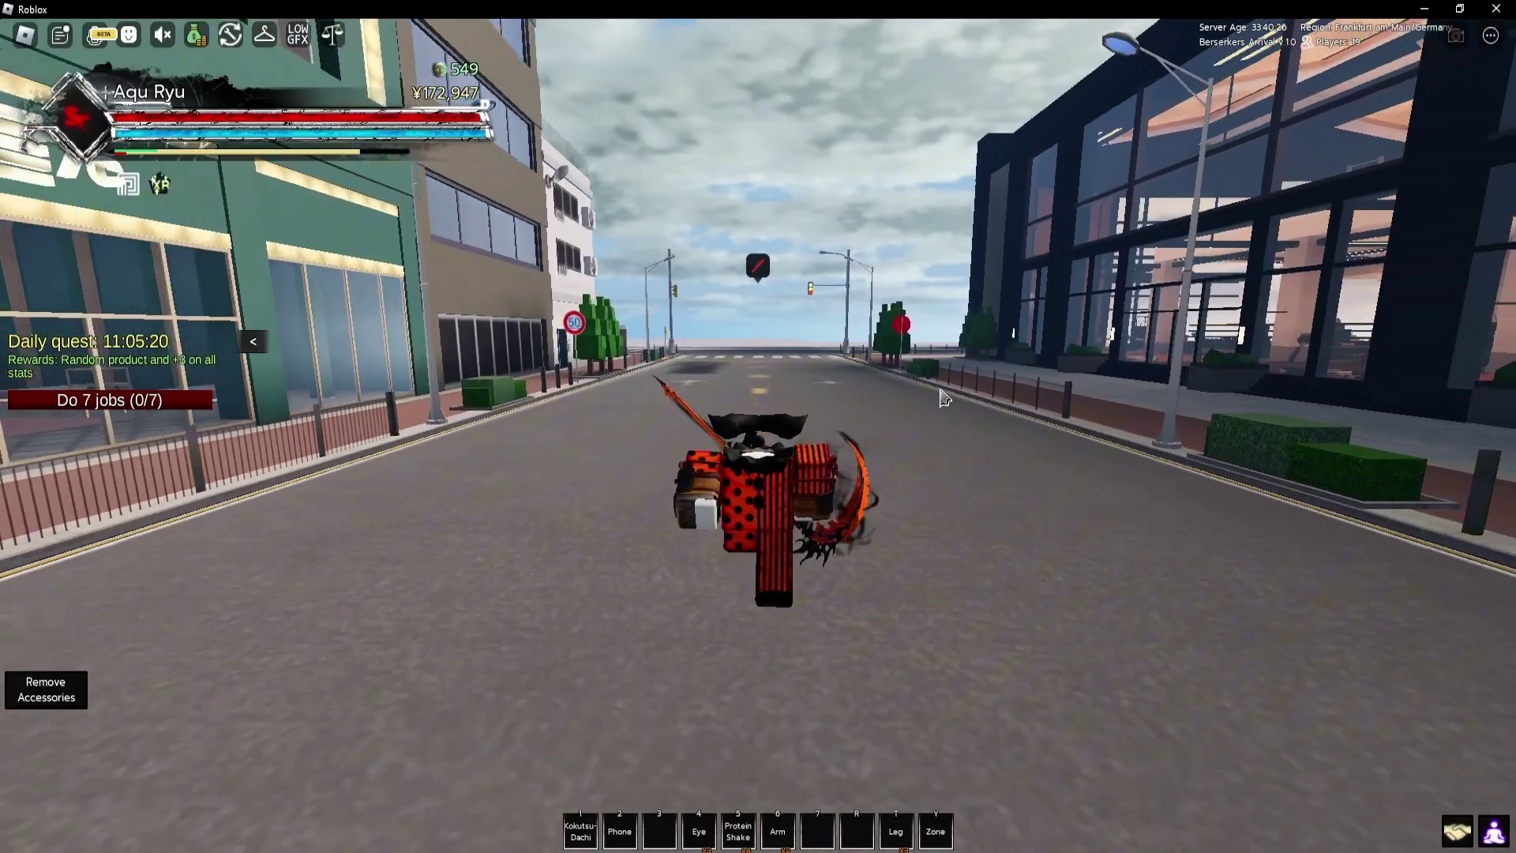
key(w)
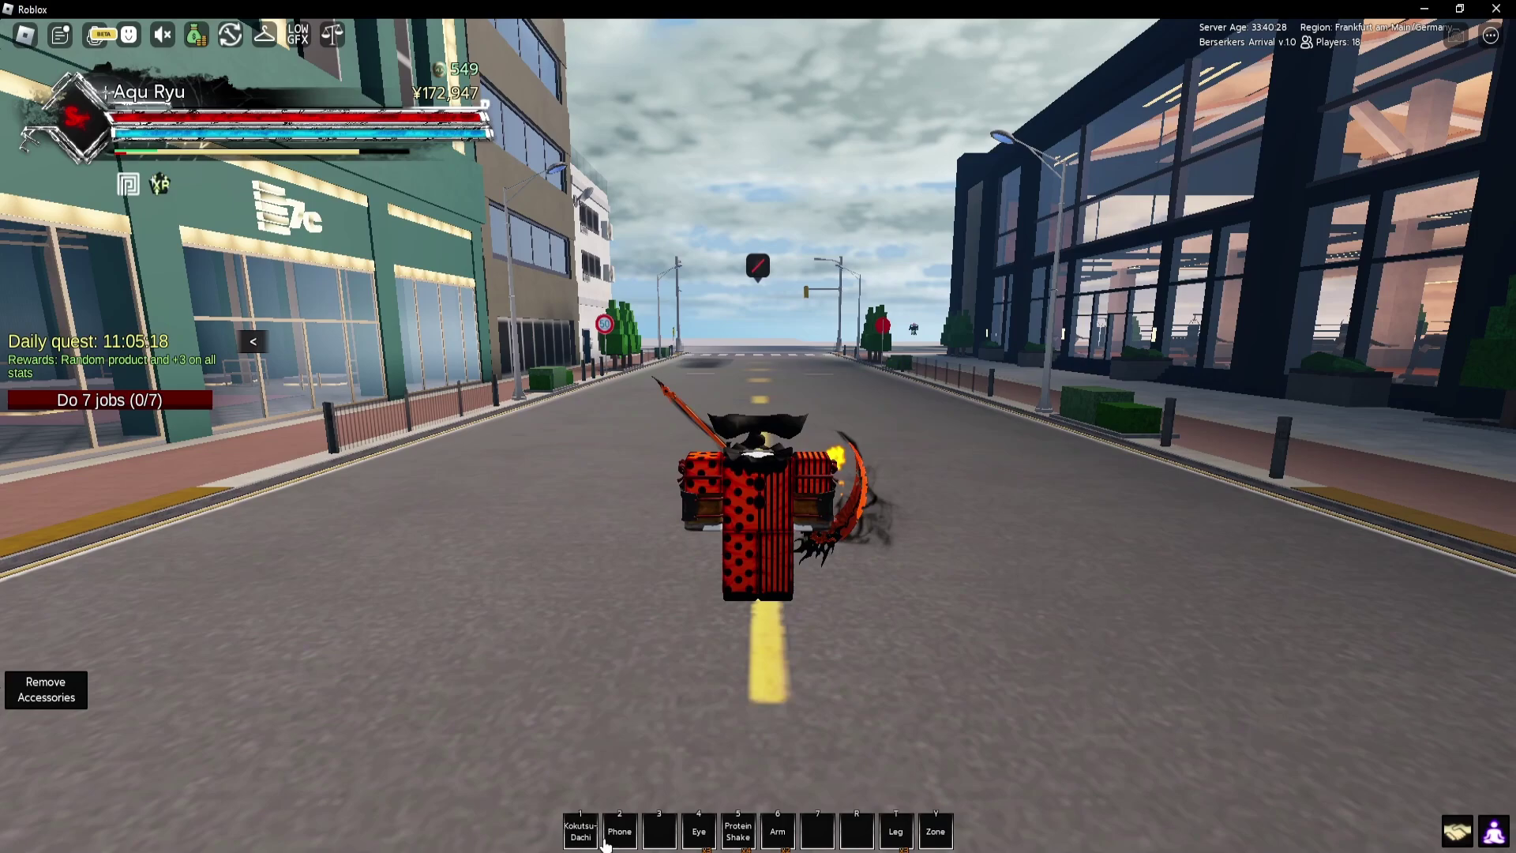
key(w)
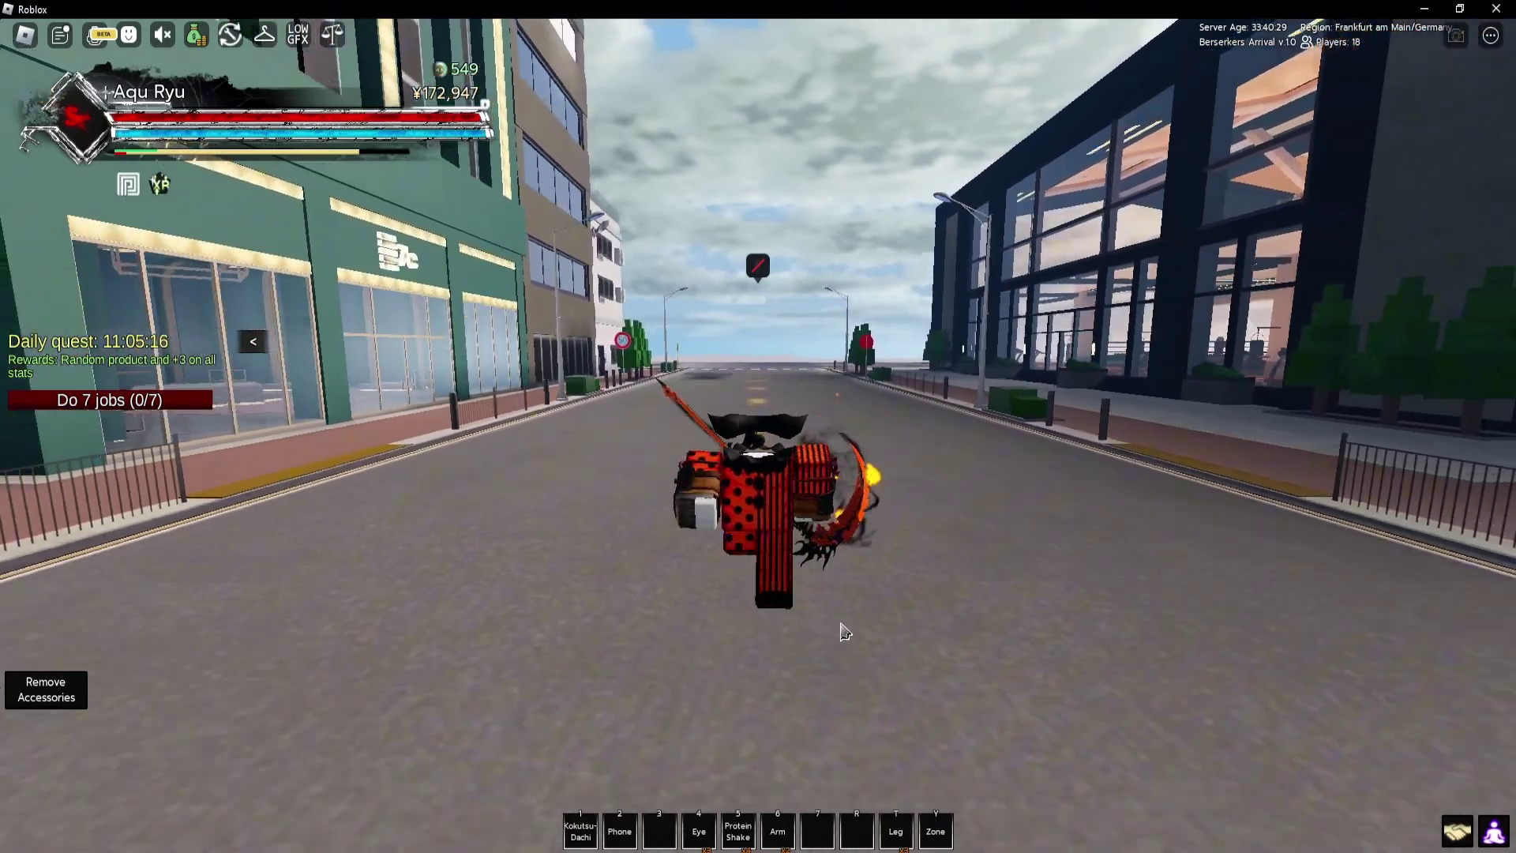
key(w)
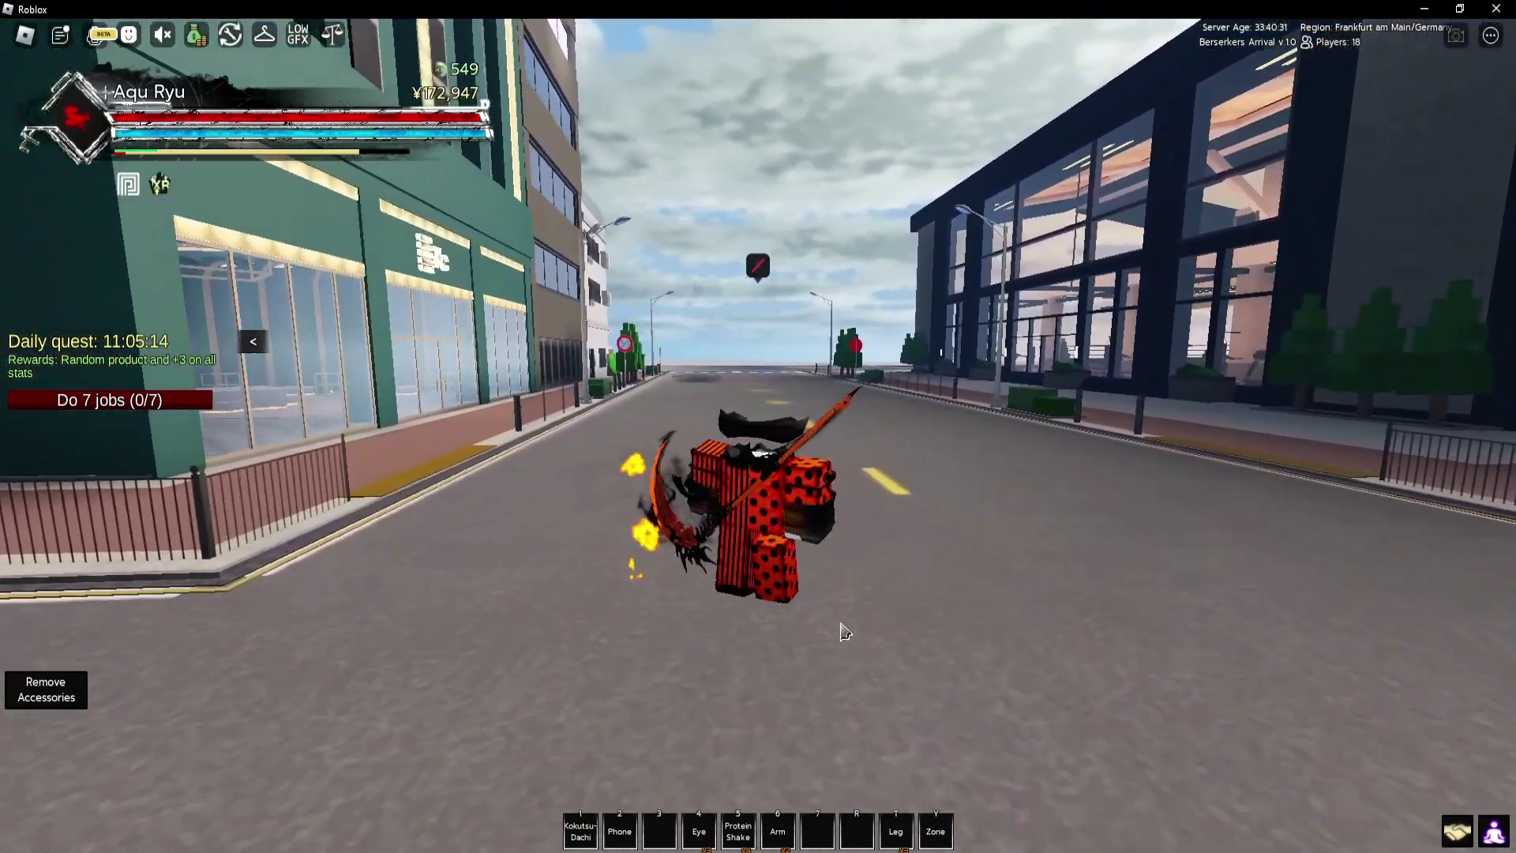
key(w)
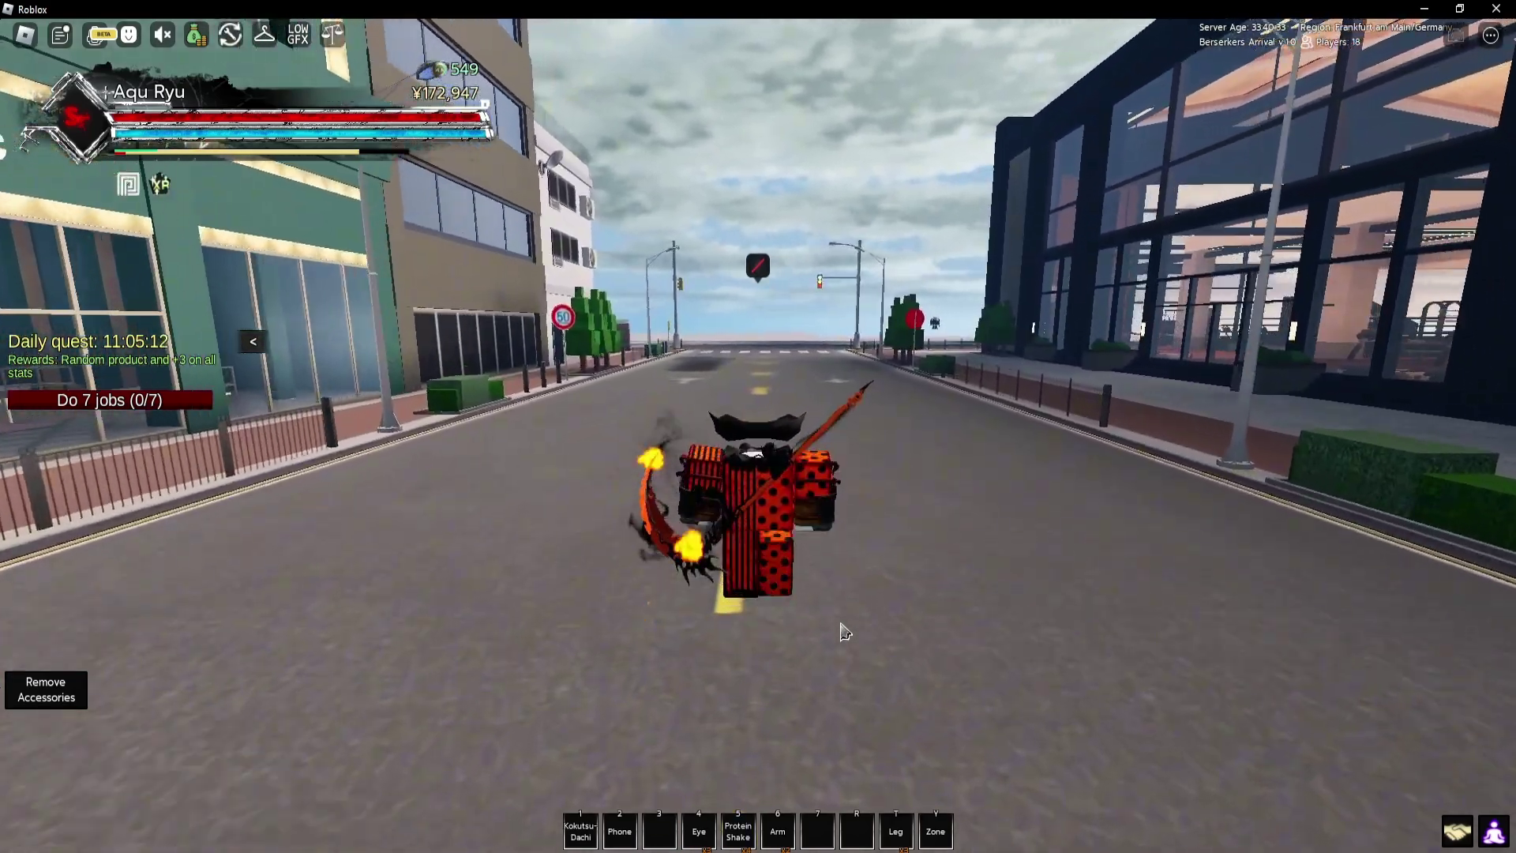
key(w)
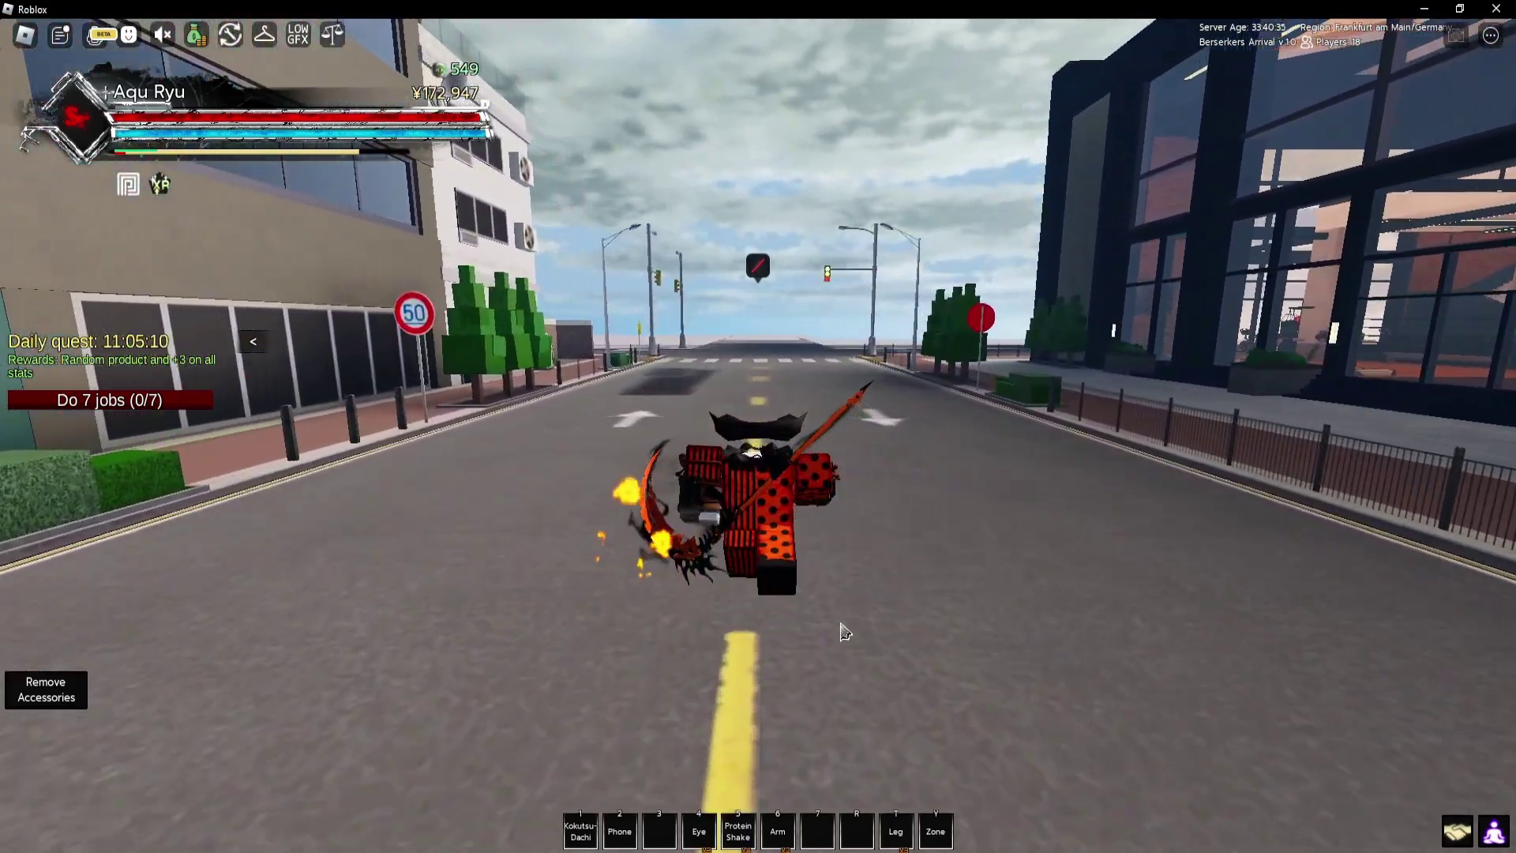
key(w)
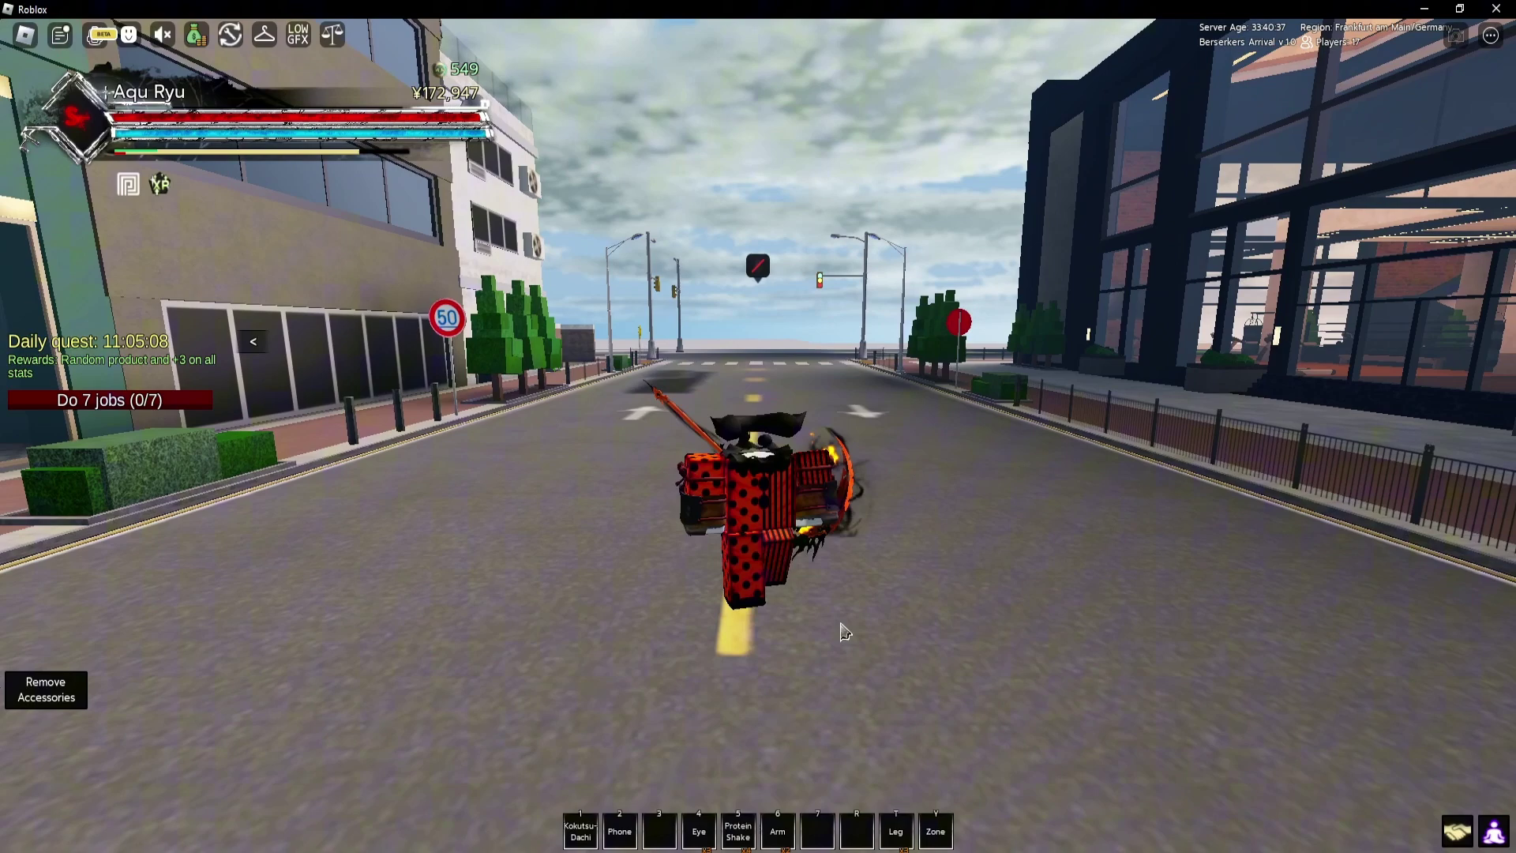